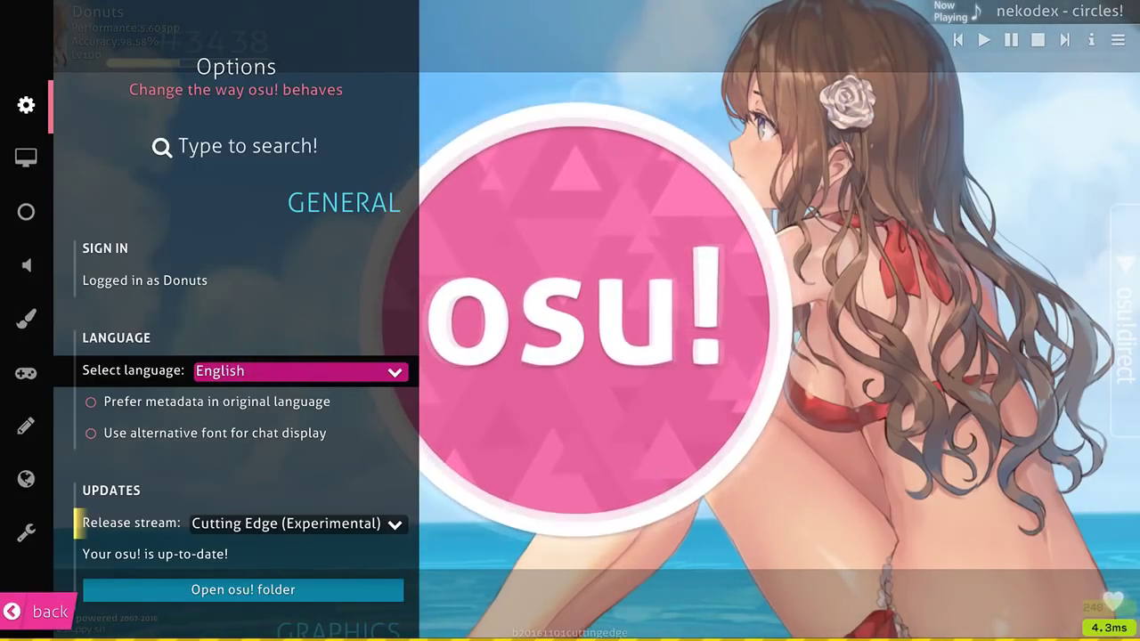
Set the frame limiter in the Graphics renderer options to Unlimited (gameplay)
{"action": "scroll", "coordinate": [267, 285], "scroll_direction": "down", "scroll_amount": 6}
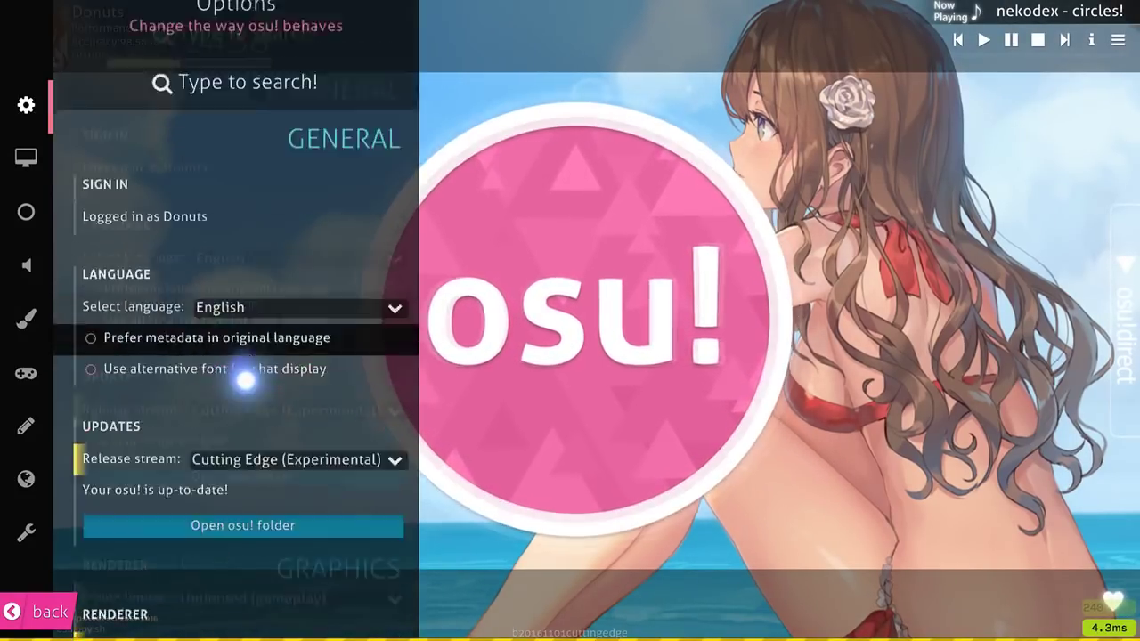
{"action": "left_click", "coordinate": [245, 177]}
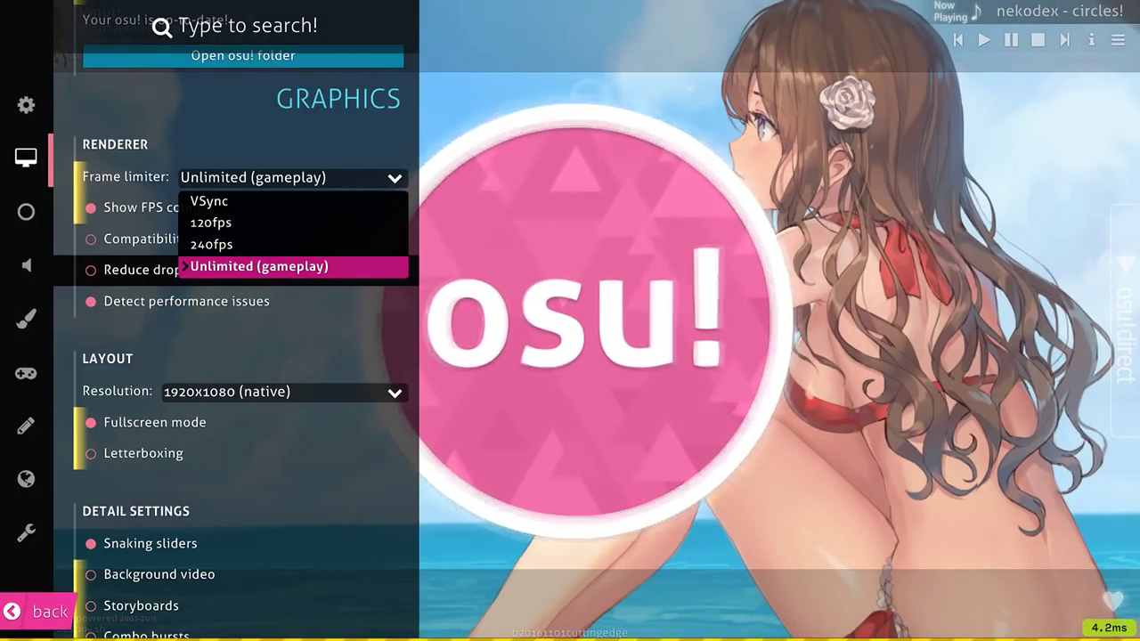
{"action": "left_click", "coordinate": [242, 265]}
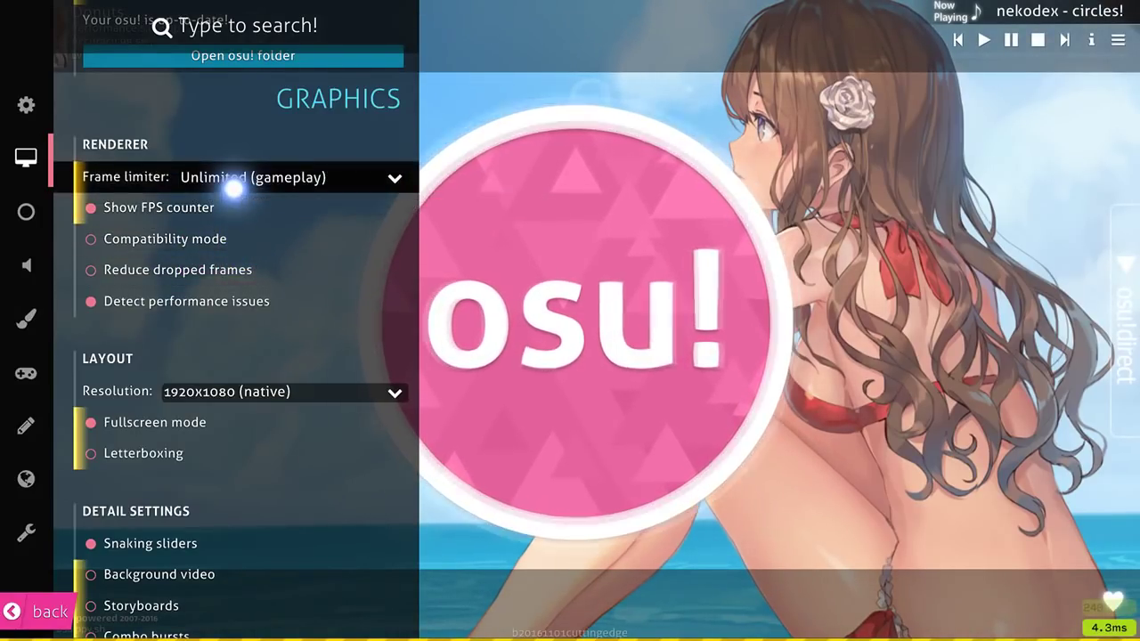
Cycle through the frame limiter modes and select Unlimited (gameplay) again
{"action": "key", "text": "F7"}
{"action": "key", "text": "F7"}
{"action": "key", "text": "F7"}
{"action": "key", "text": "F7"}
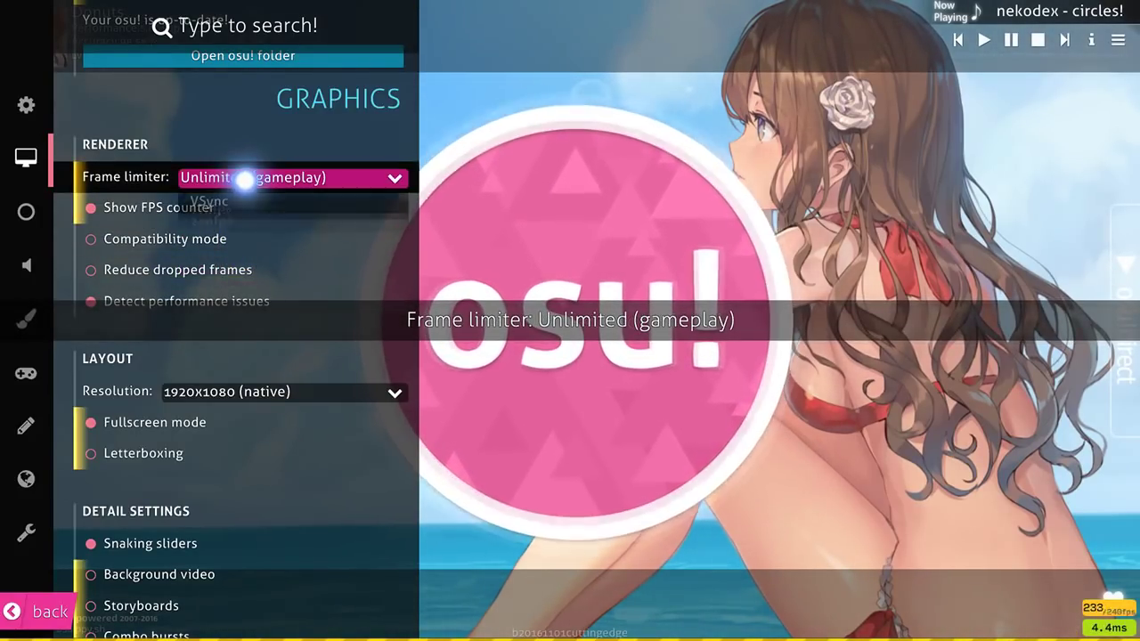
{"action": "left_click", "coordinate": [247, 178]}
{"action": "left_click", "coordinate": [241, 264]}
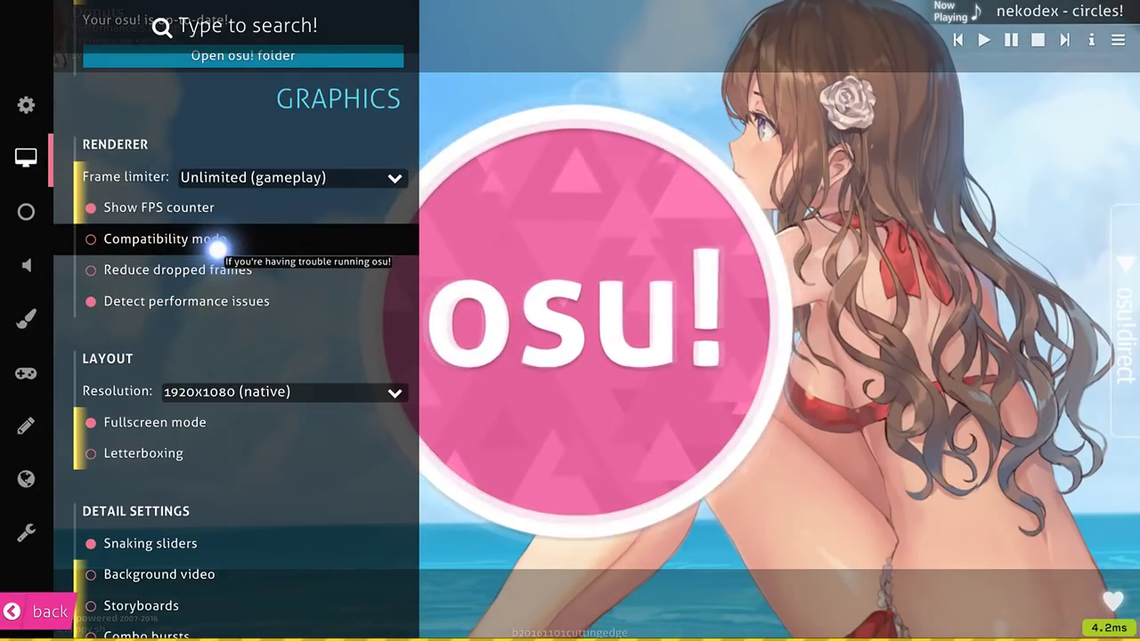
Set the resolution in the Layout options to 1920x1080 (native)
{"action": "scroll", "coordinate": [216, 250], "scroll_direction": "down", "scroll_amount": 5}
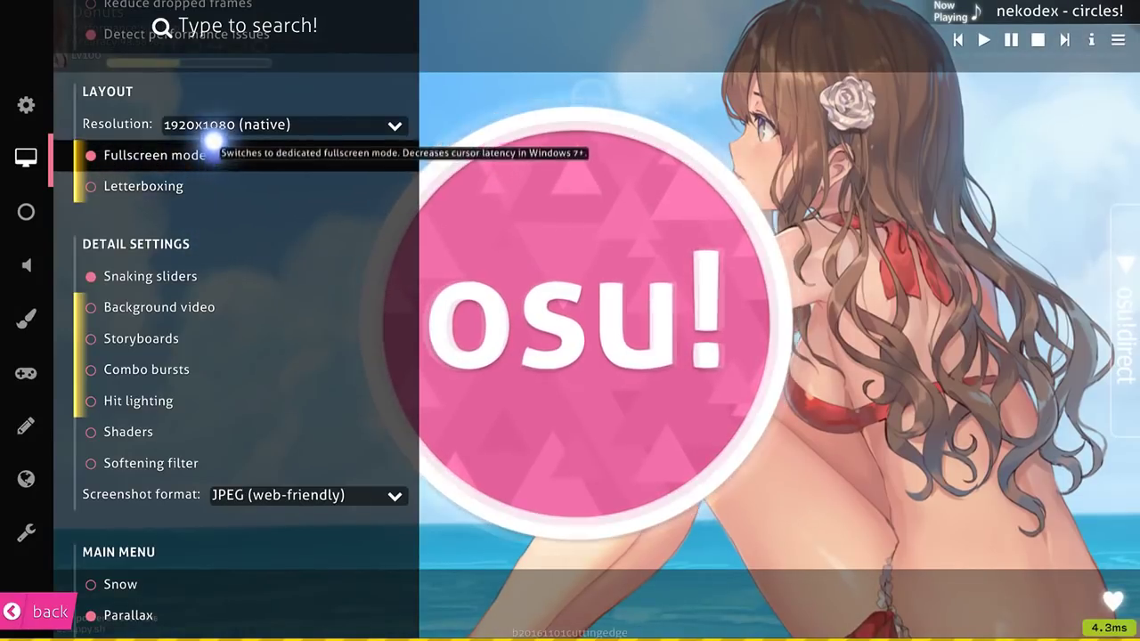
{"action": "left_click", "coordinate": [214, 125]}
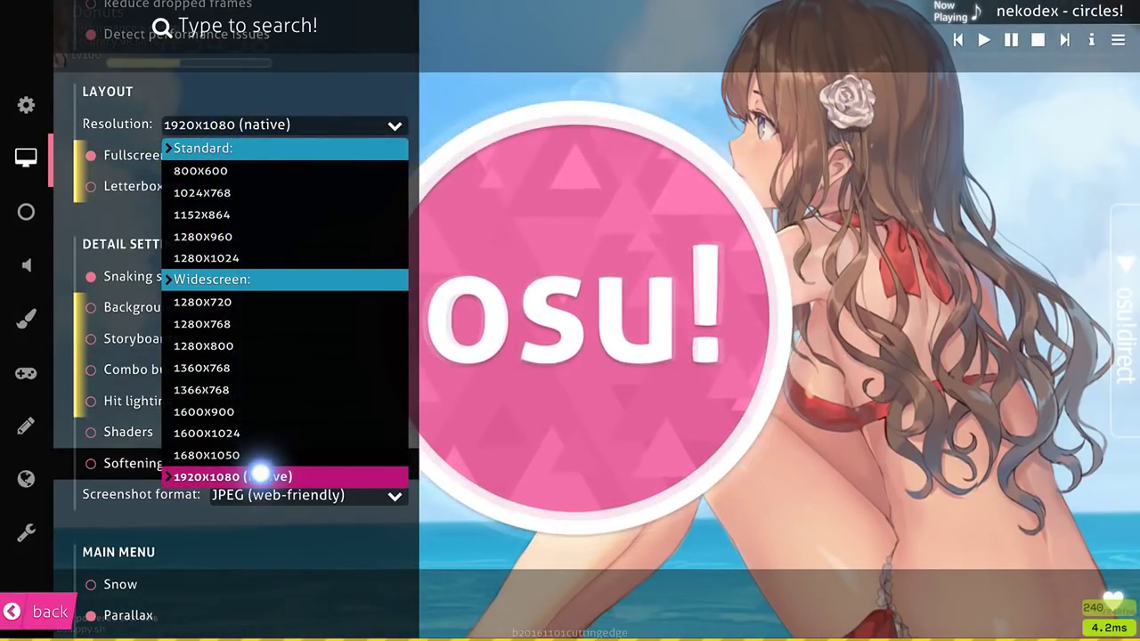
{"action": "left_click", "coordinate": [260, 475]}
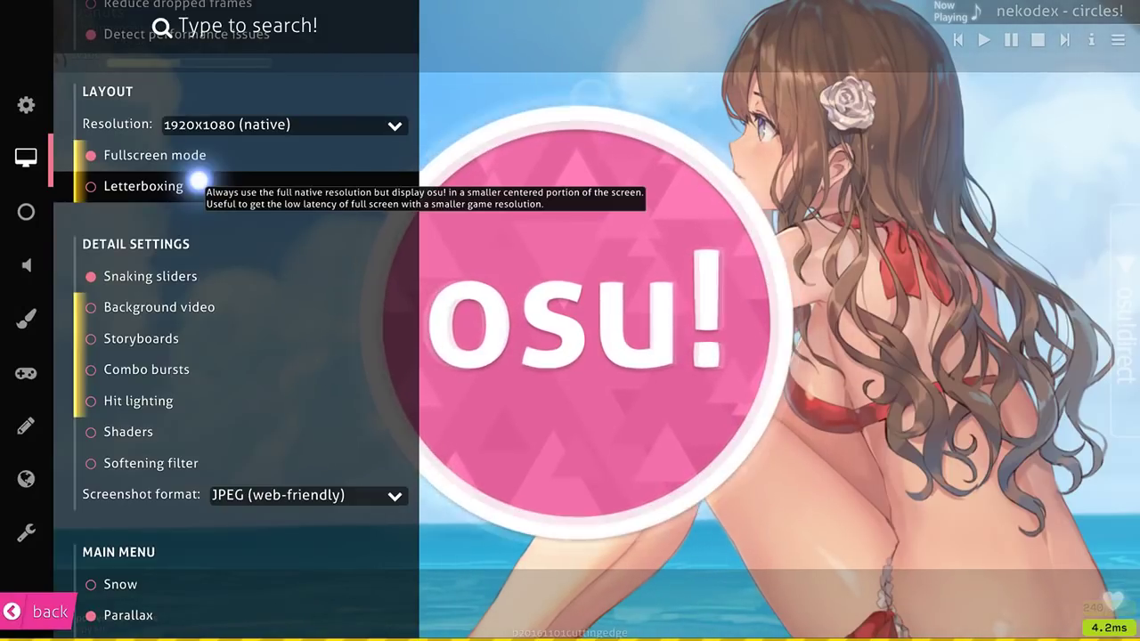
Enable background video, storyboards, combo bursts, hit lighting, shaders and the softening filter in the detail settings
{"action": "left_click", "coordinate": [204, 307]}
{"action": "left_click", "coordinate": [204, 338]}
{"action": "left_click", "coordinate": [204, 370]}
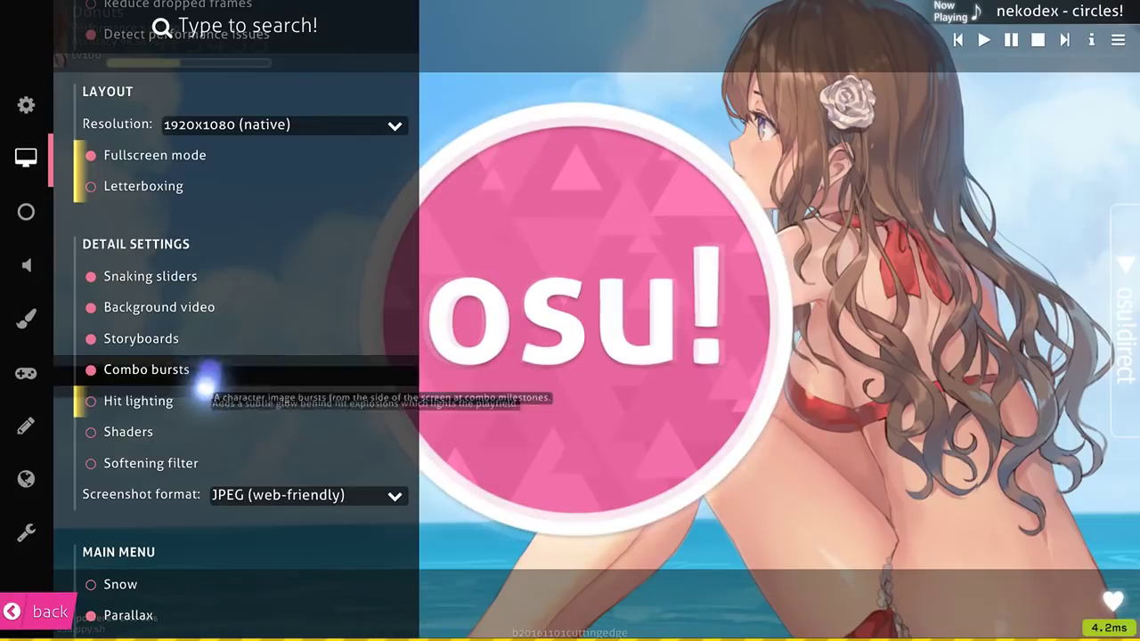
{"action": "left_click", "coordinate": [204, 401]}
{"action": "left_click", "coordinate": [203, 431]}
{"action": "left_click", "coordinate": [204, 462]}
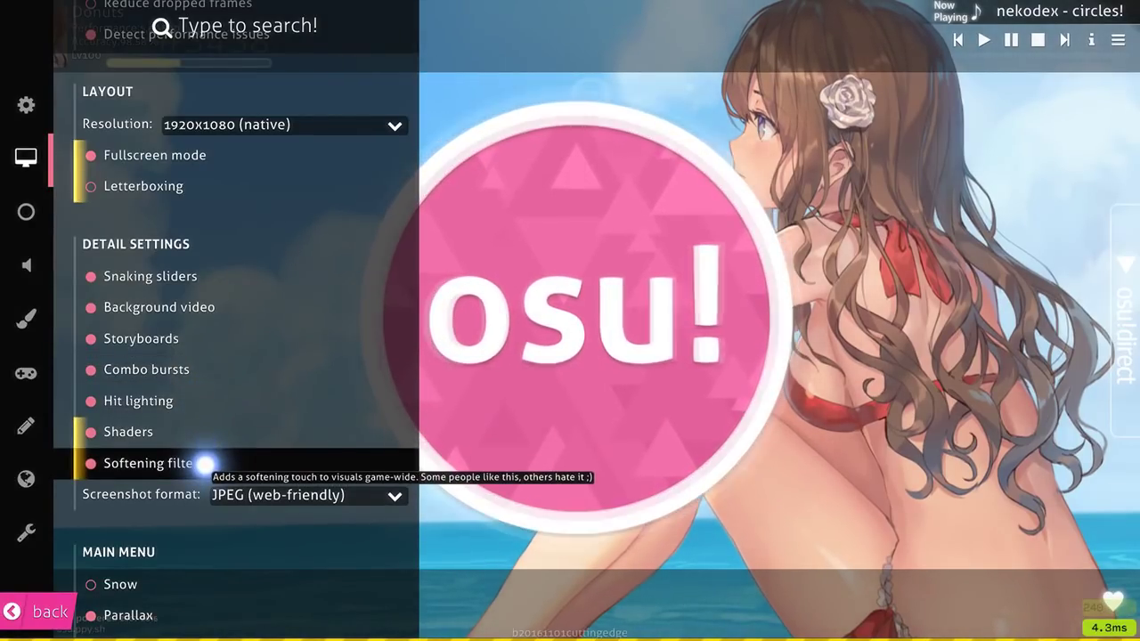
Disable the softening filter, shaders, hit lighting, combo bursts, storyboards and background video, and toggle snaking sliders off and back on
{"action": "left_click", "coordinate": [205, 464]}
{"action": "left_click", "coordinate": [205, 437]}
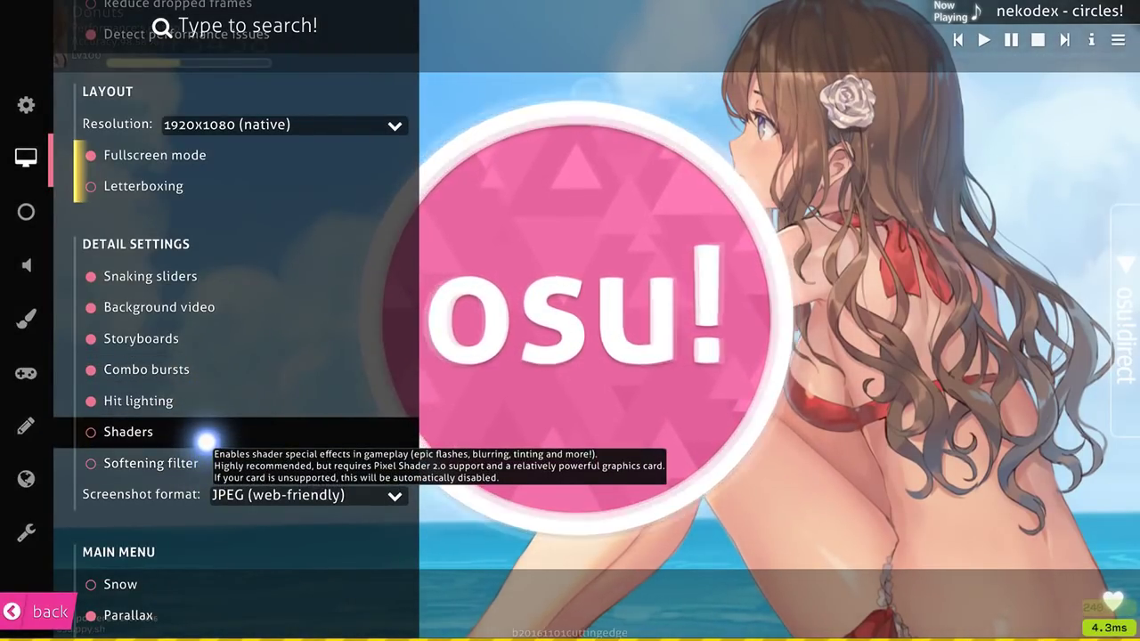
{"action": "left_click", "coordinate": [205, 405]}
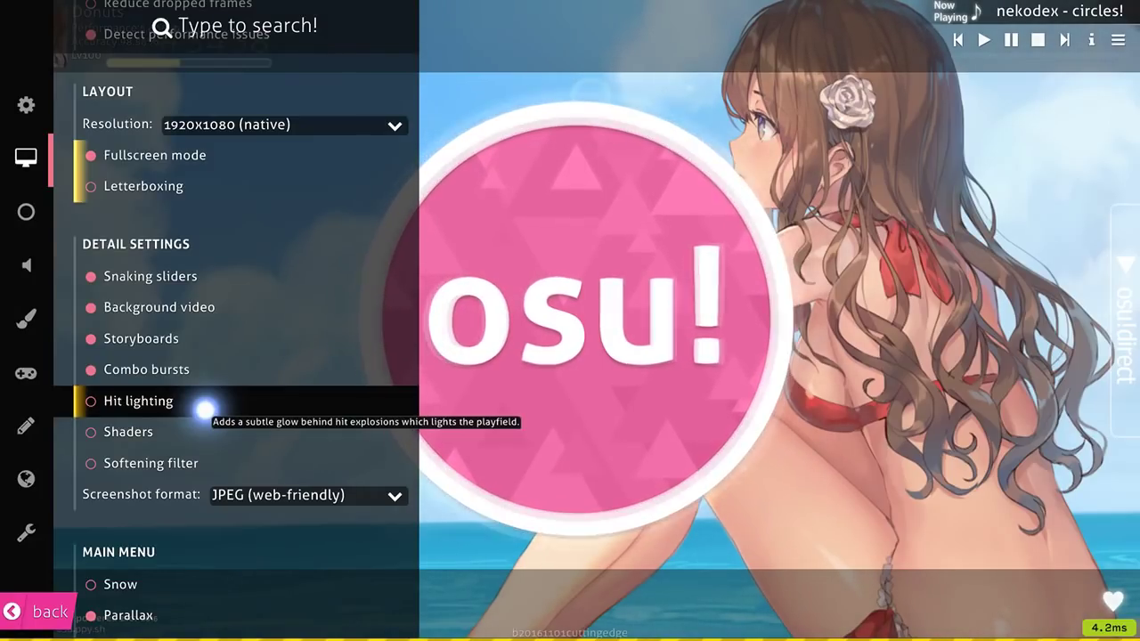
{"action": "left_click", "coordinate": [205, 374]}
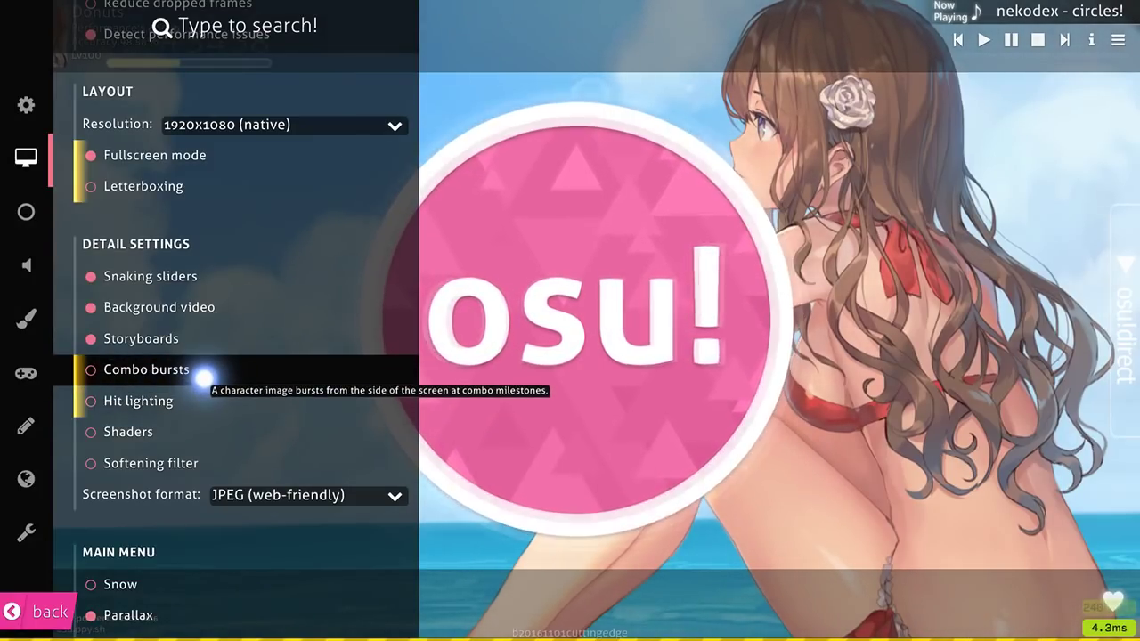
{"action": "left_click", "coordinate": [203, 344]}
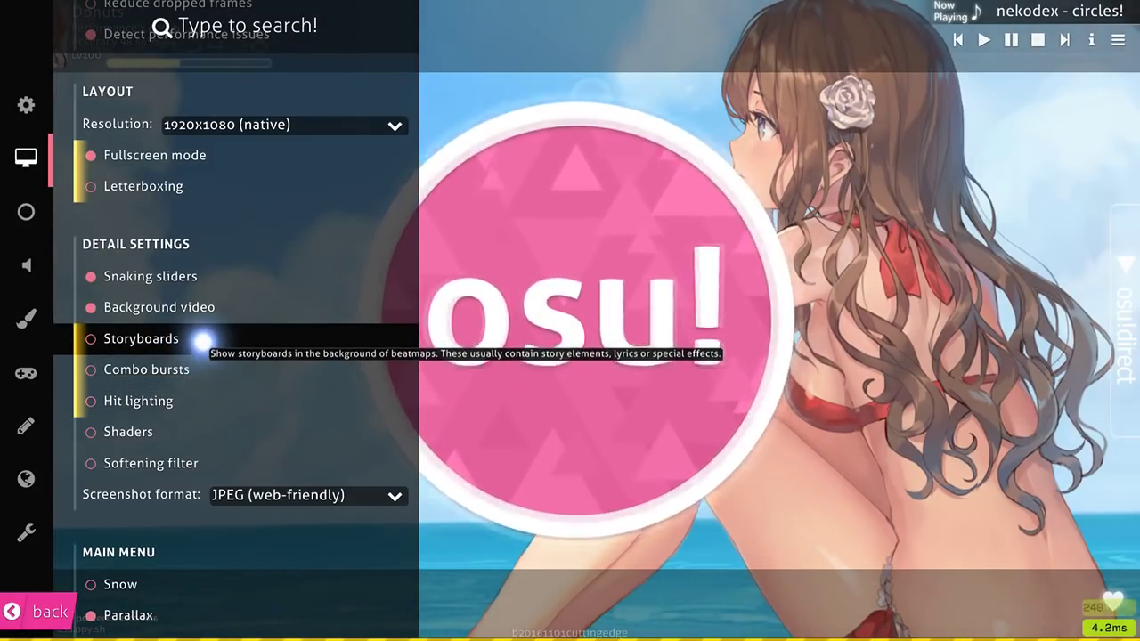
{"action": "left_click", "coordinate": [203, 310]}
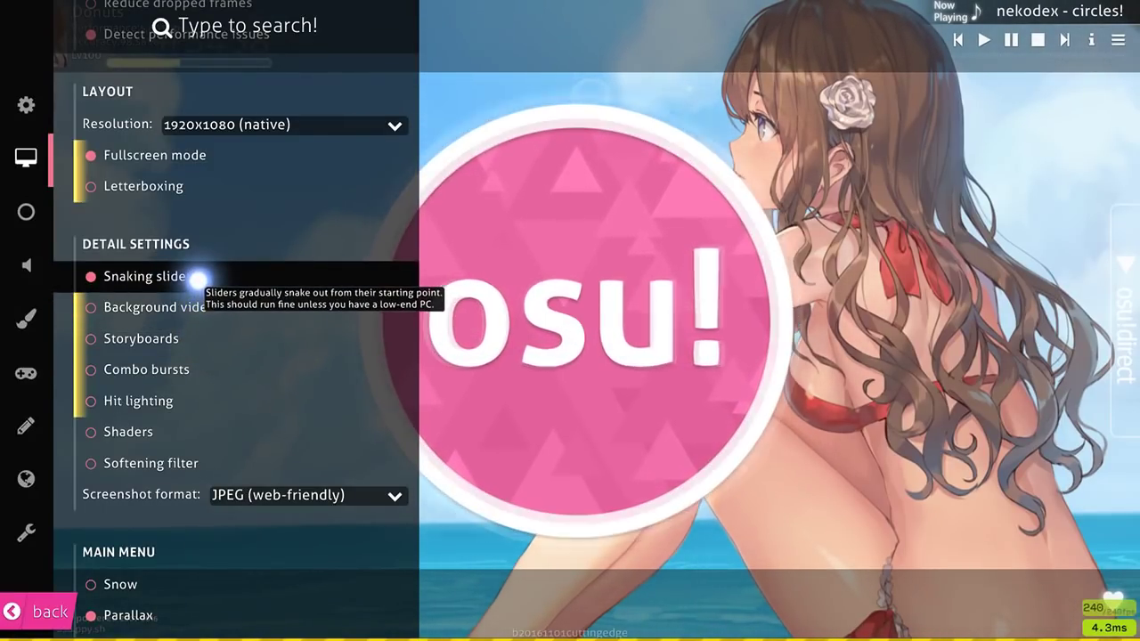
{"action": "left_click", "coordinate": [198, 278]}
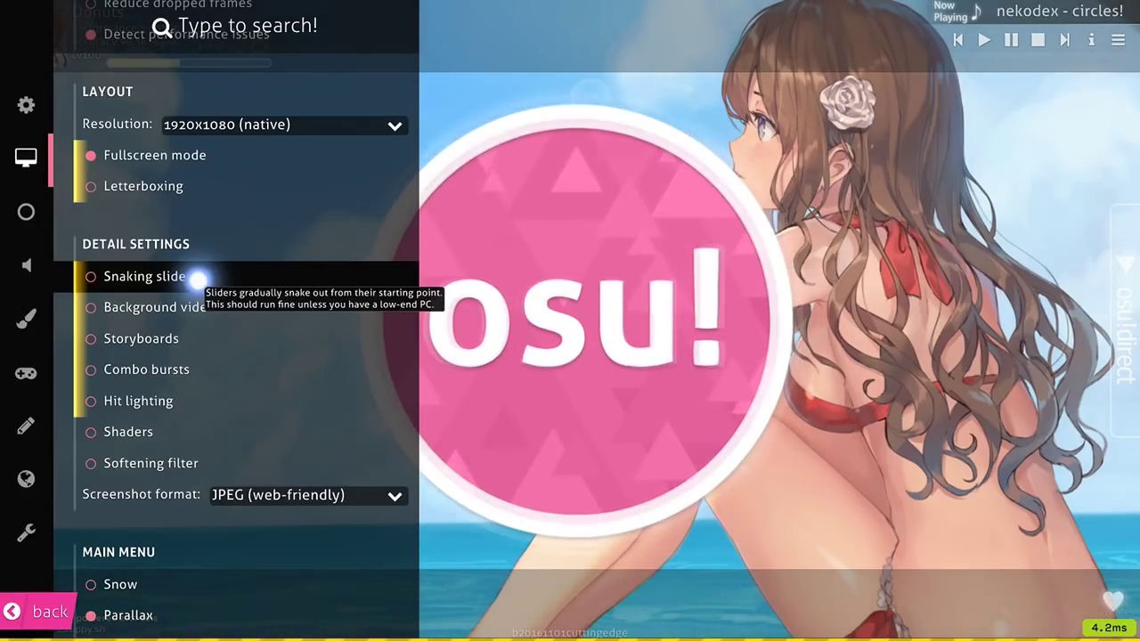
{"action": "left_click", "coordinate": [198, 279]}
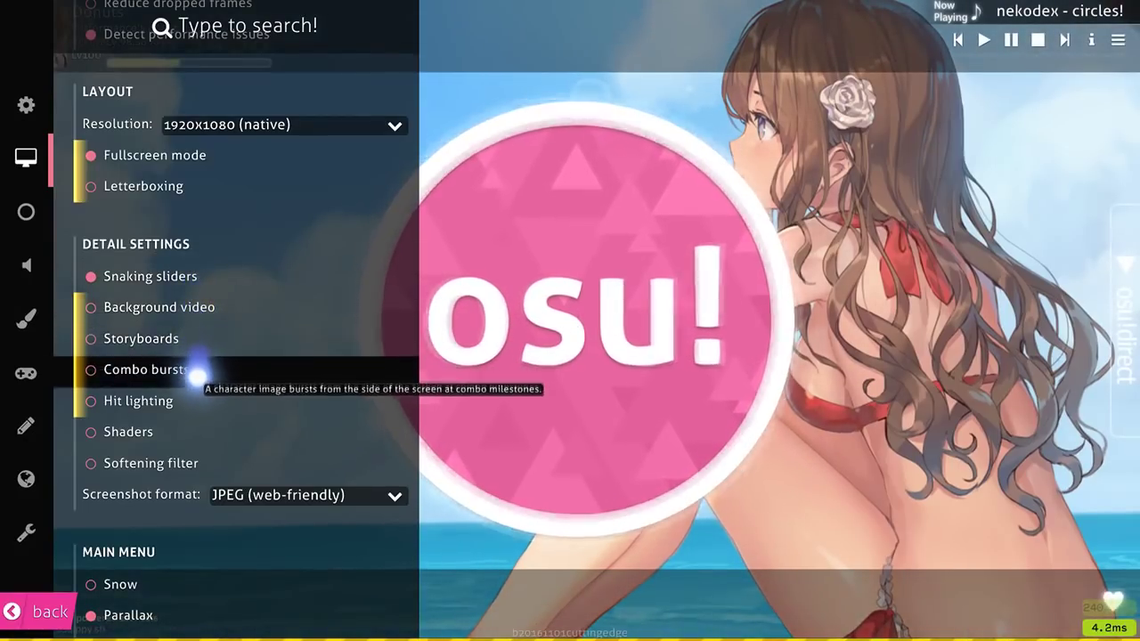
Go to the mouse settings in the Input options and toggle raw input, finishing with it enabled
{"action": "left_click", "coordinate": [25, 420]}
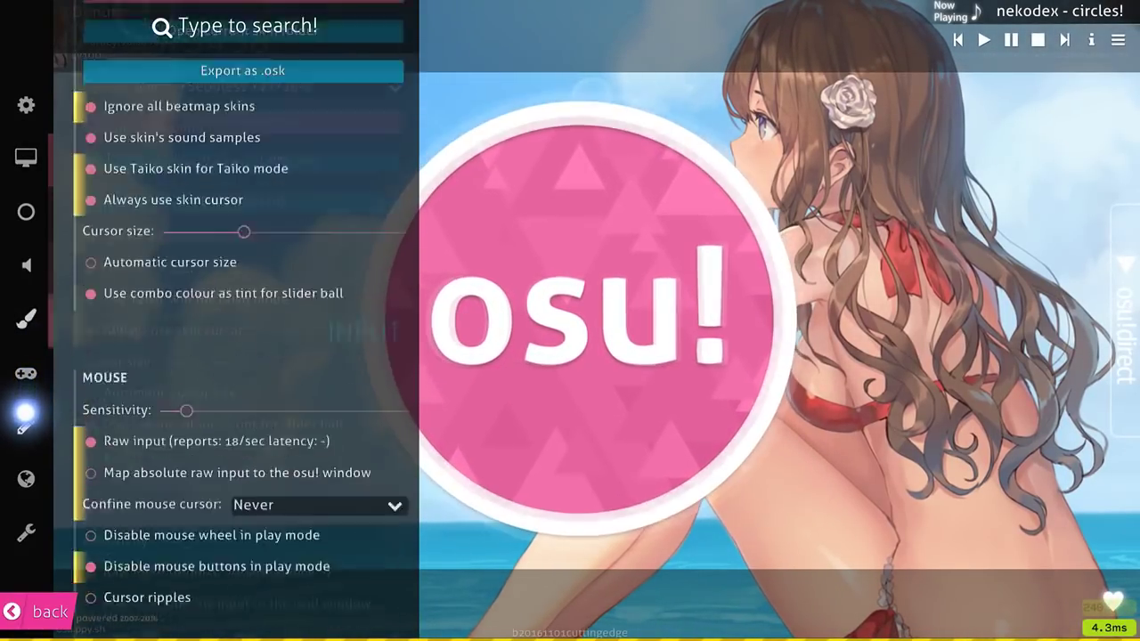
{"action": "left_click", "coordinate": [25, 381]}
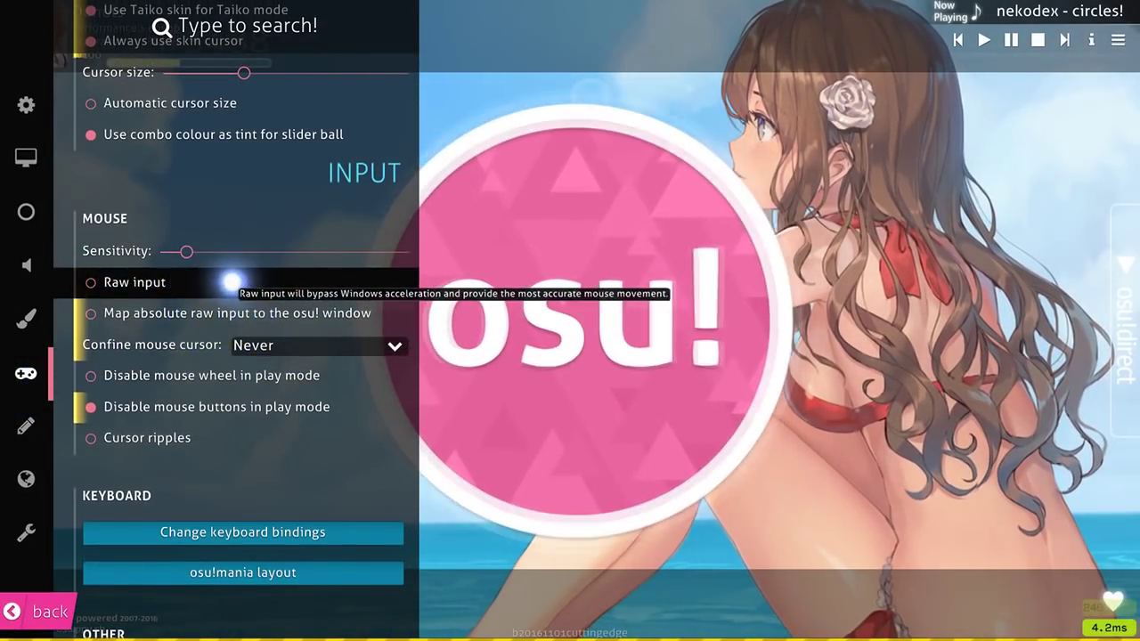
{"action": "left_click_drag", "start_coordinate": [186, 252], "coordinate": [102, 249]}
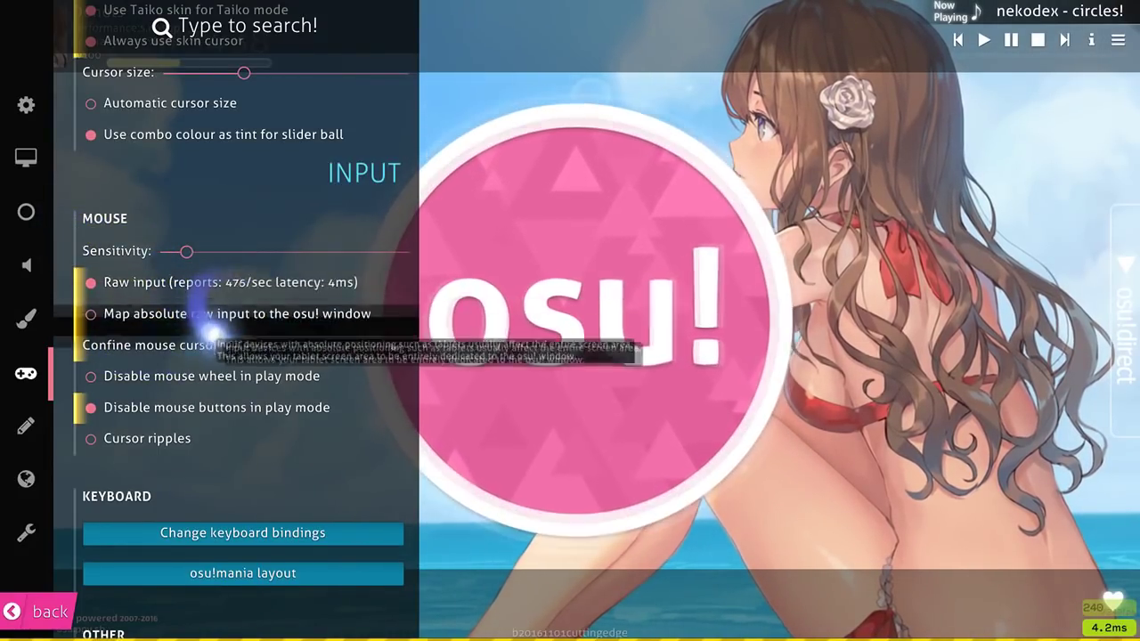
{"action": "left_click", "coordinate": [210, 282]}
{"action": "left_click", "coordinate": [211, 282]}
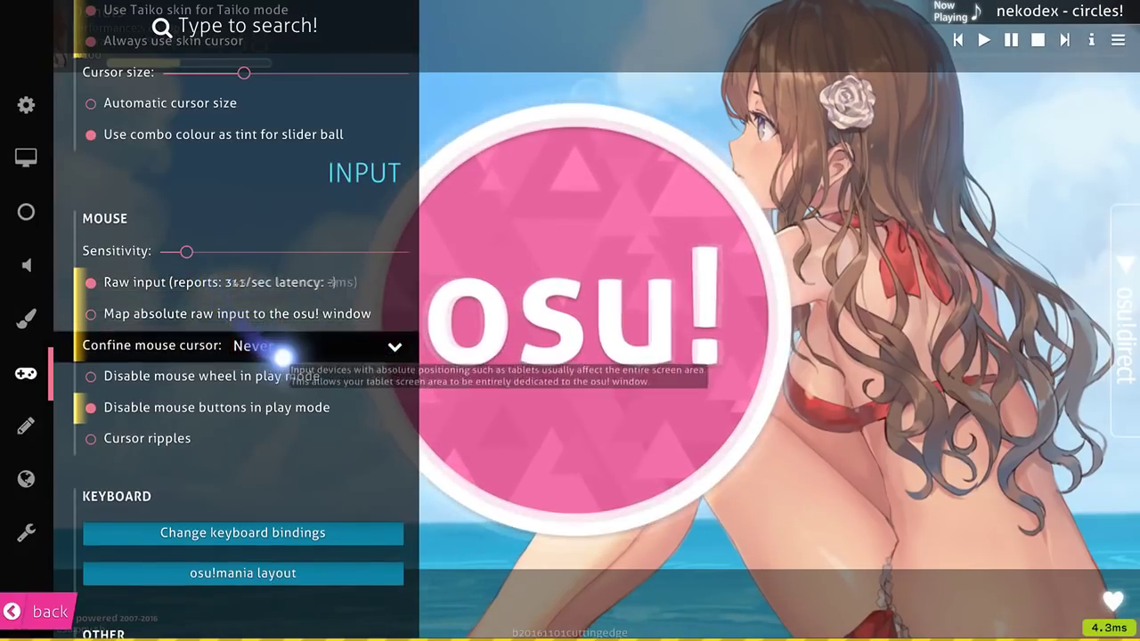
Set Confine mouse cursor to Never and toggle raw input off and back on
{"action": "left_click", "coordinate": [276, 348]}
{"action": "left_click", "coordinate": [272, 367]}
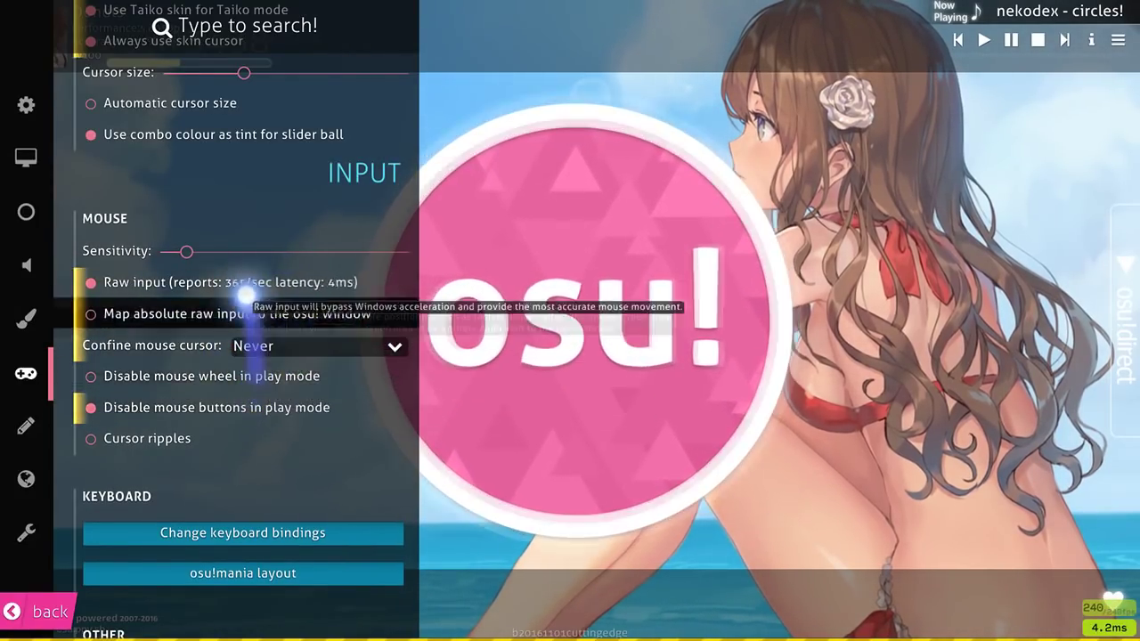
{"action": "left_click", "coordinate": [303, 282]}
{"action": "left_click", "coordinate": [303, 280]}
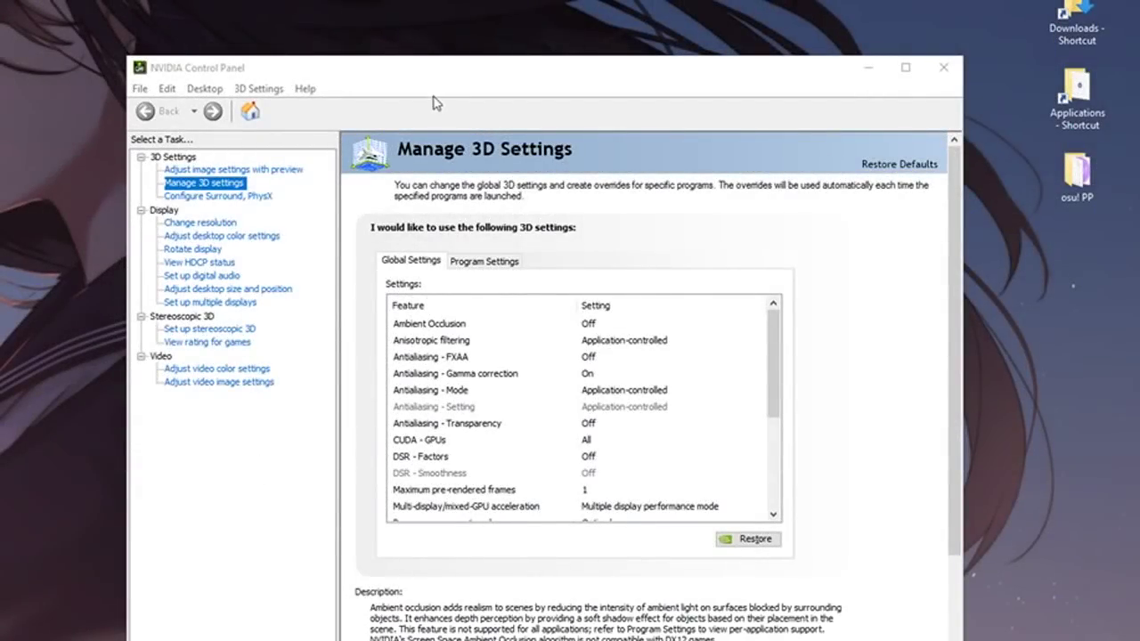
Close the NVIDIA Control Panel, reopen it from the desktop and move its window higher on the screen
{"action": "left_click", "coordinate": [335, 86]}
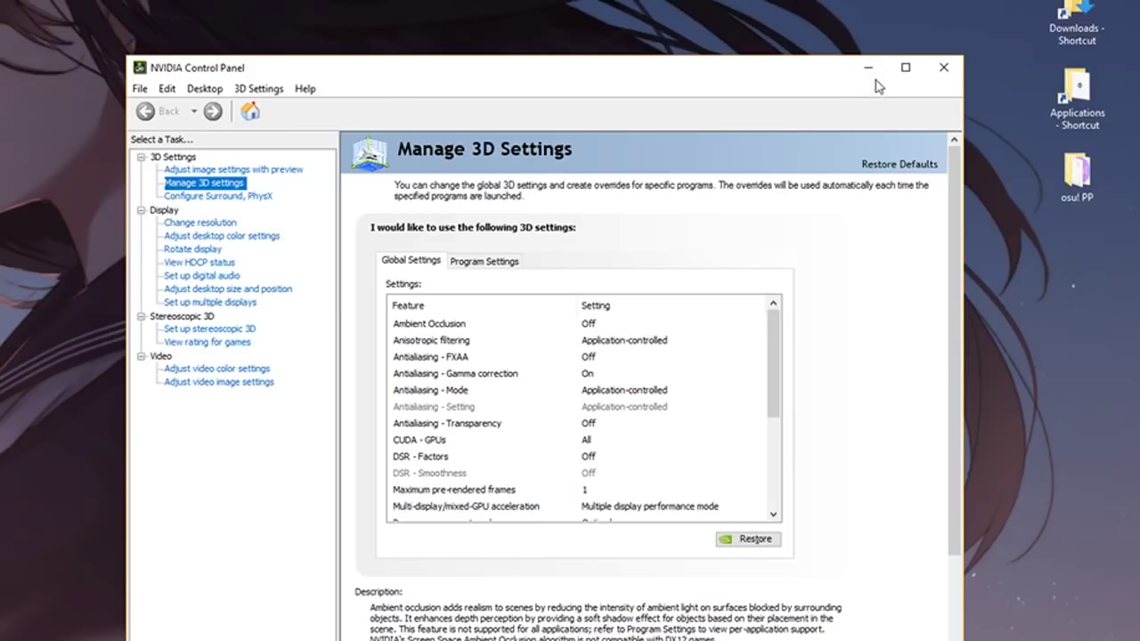
{"action": "left_click", "coordinate": [929, 73]}
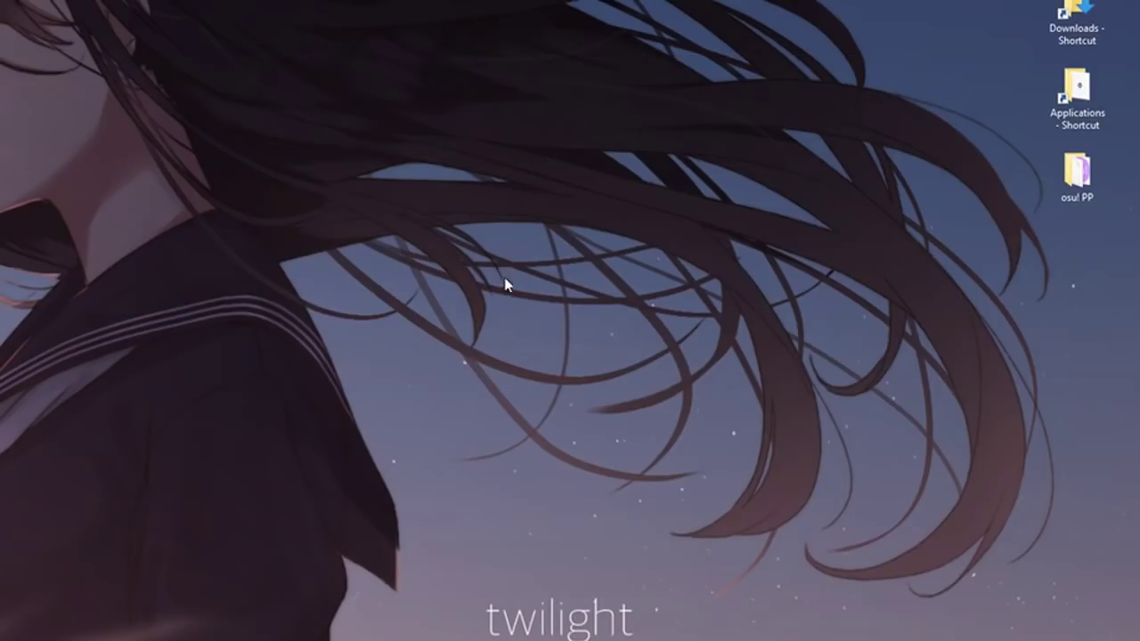
{"action": "right_click", "coordinate": [643, 196]}
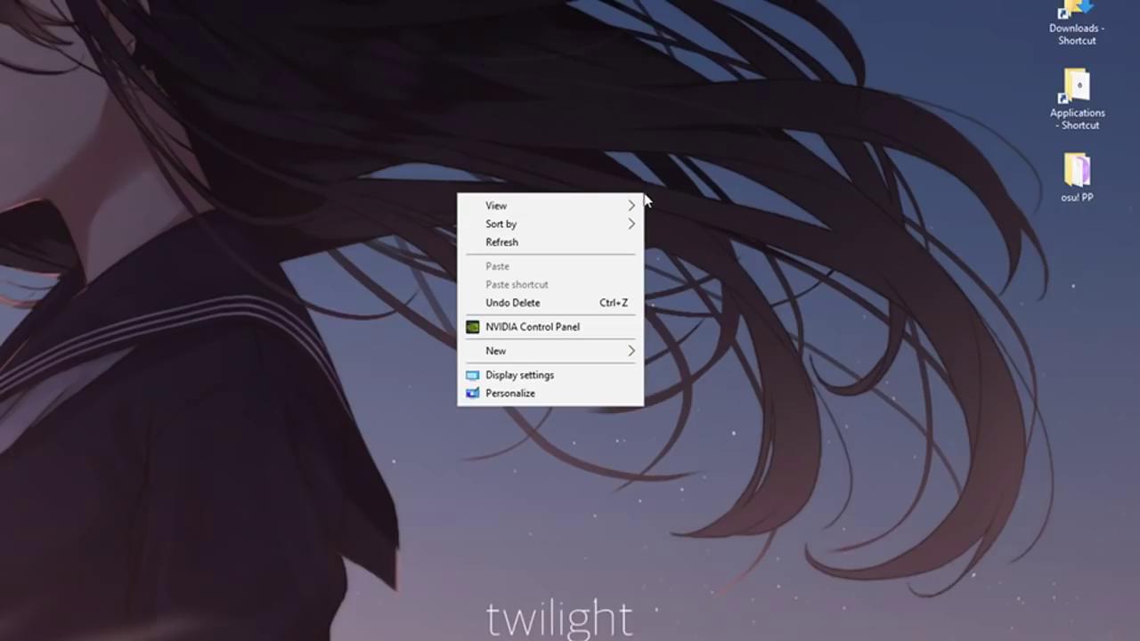
{"action": "right_click", "coordinate": [656, 189]}
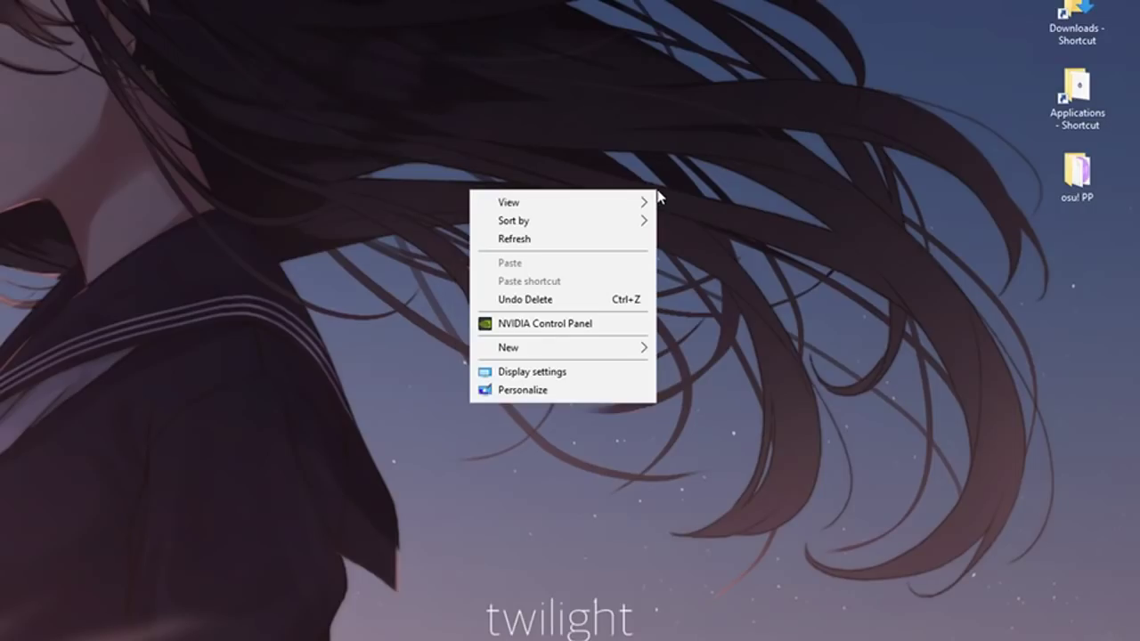
{"action": "left_click", "coordinate": [576, 324]}
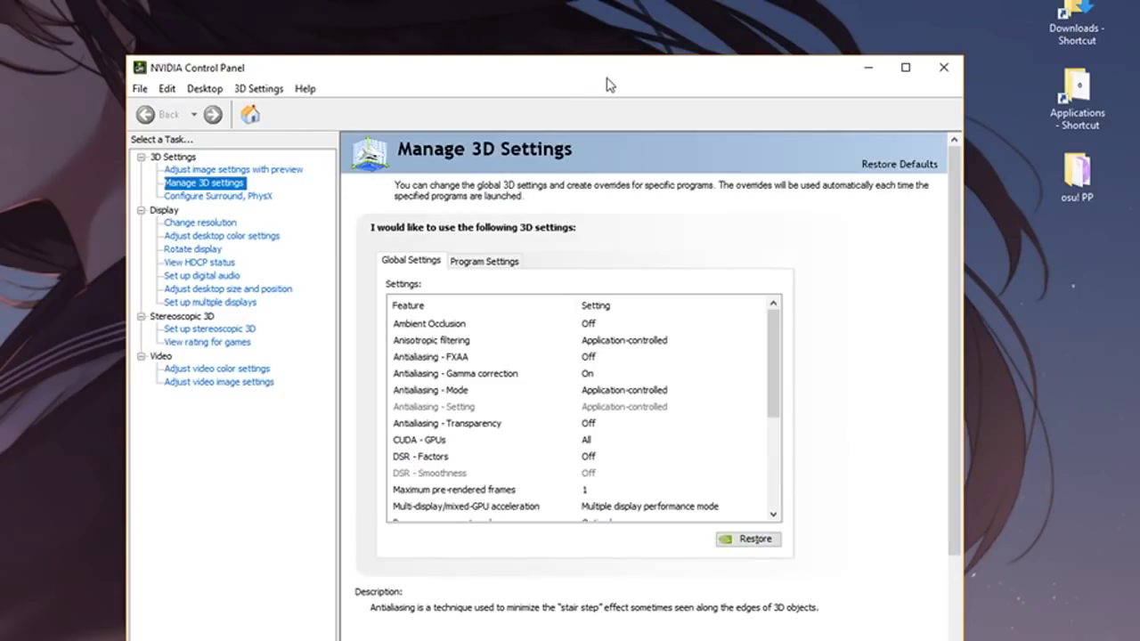
{"action": "left_click_drag", "start_coordinate": [612, 80], "coordinate": [679, 28]}
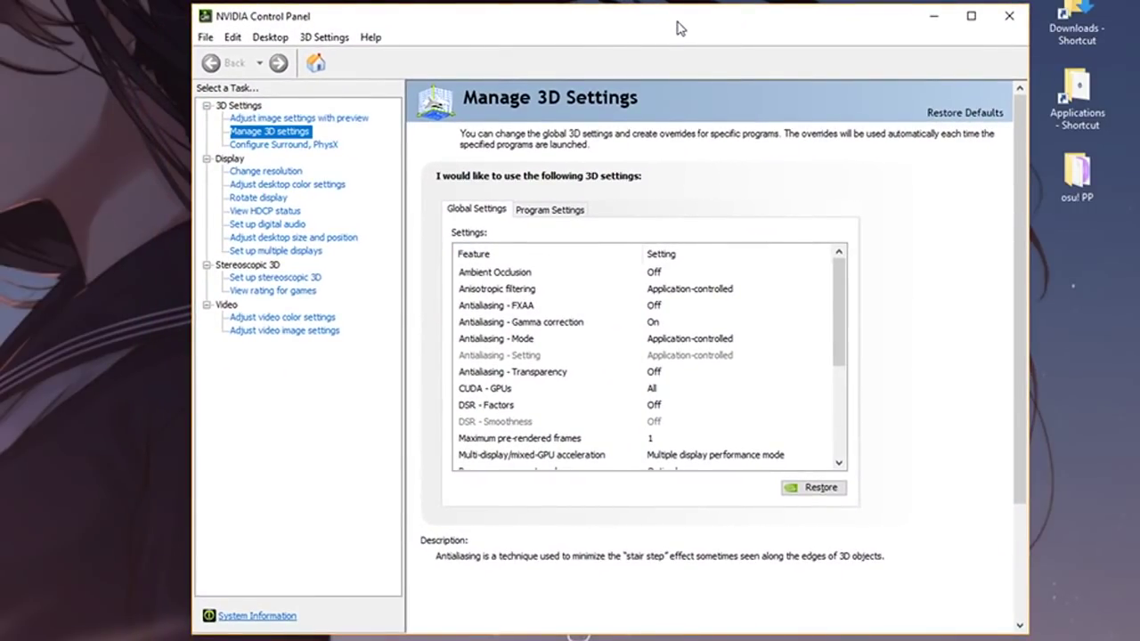
Set the preview image settings to use the advanced 3D image settings
{"action": "left_click", "coordinate": [312, 120]}
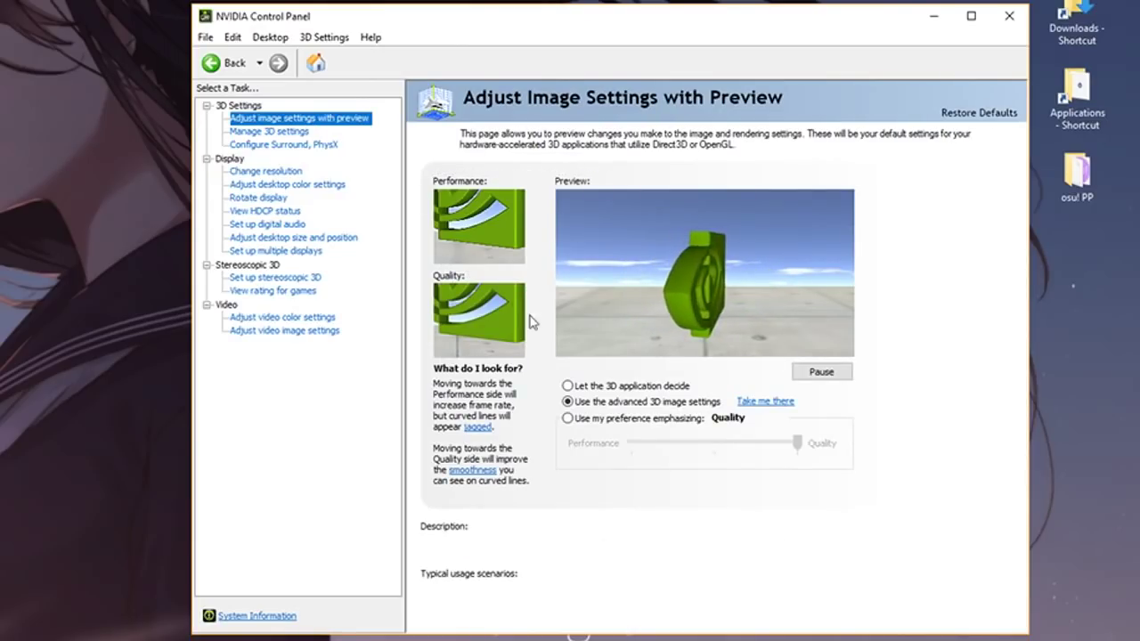
{"action": "left_click", "coordinate": [609, 405]}
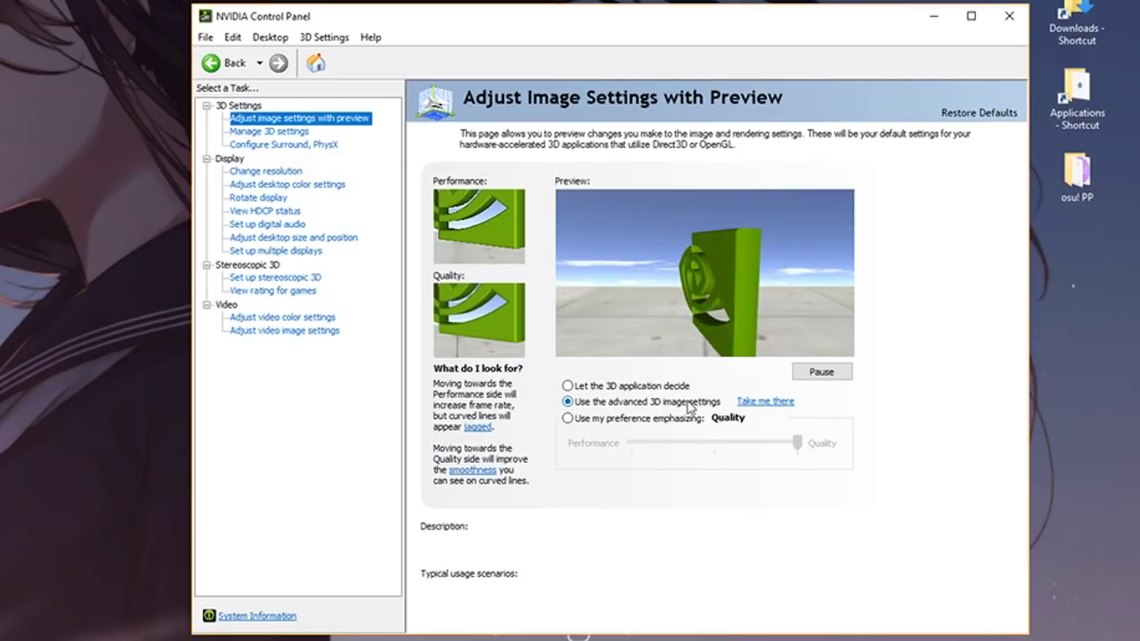
{"action": "mouse_move", "coordinate": [686, 408]}
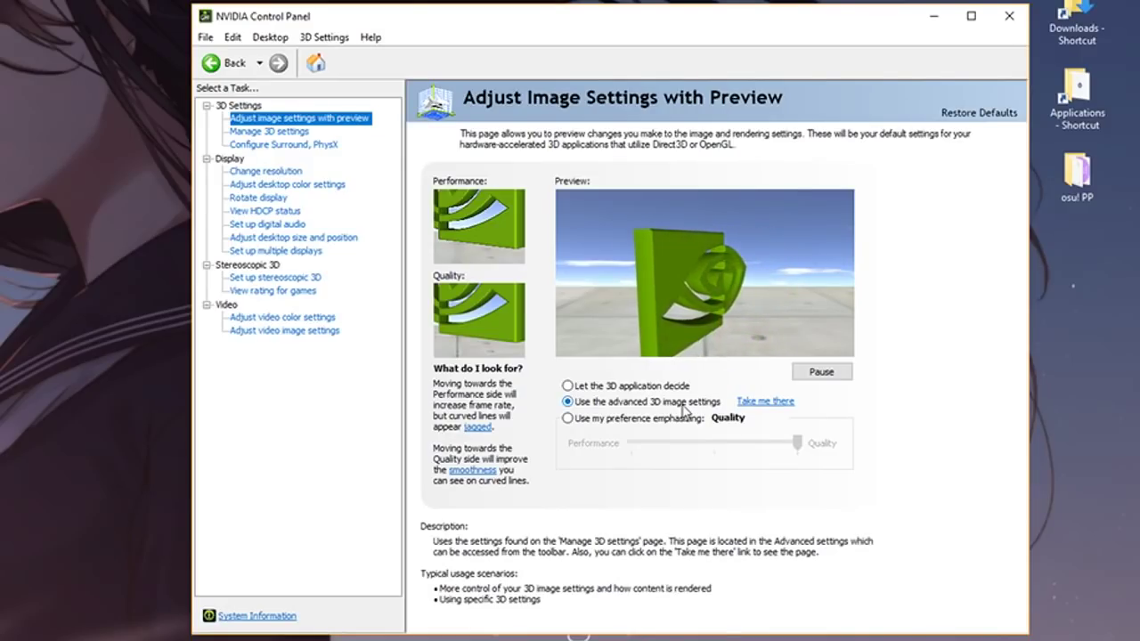
Go to the Manage 3D settings page and set the global Maximum pre-rendered frames to 1
{"action": "left_click", "coordinate": [291, 133]}
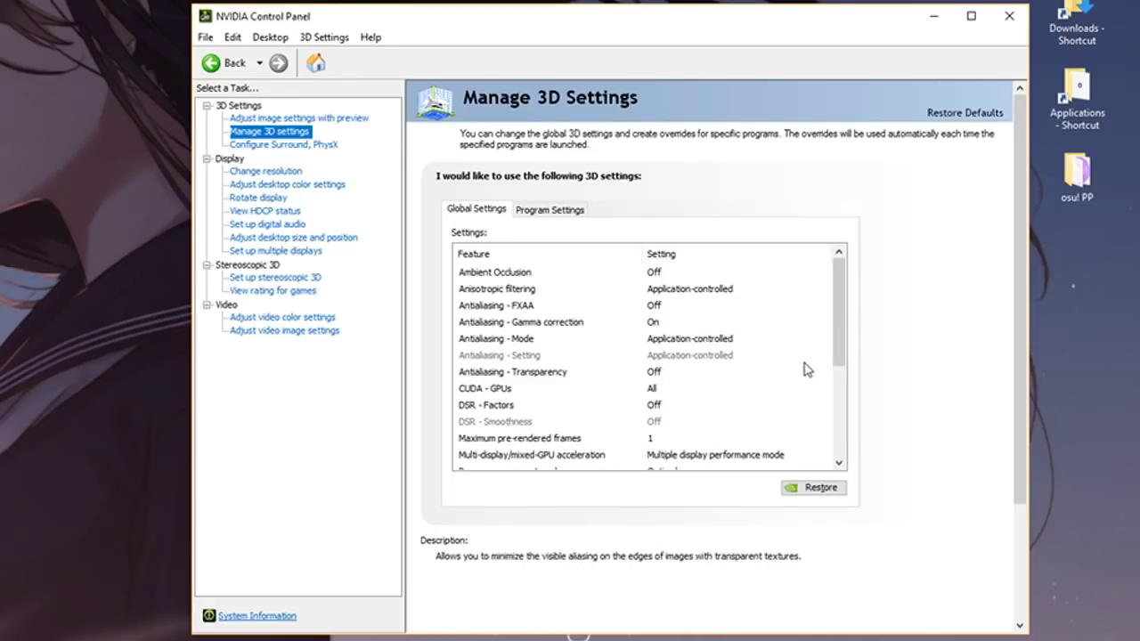
{"action": "left_click_drag", "start_coordinate": [837, 357], "coordinate": [837, 402]}
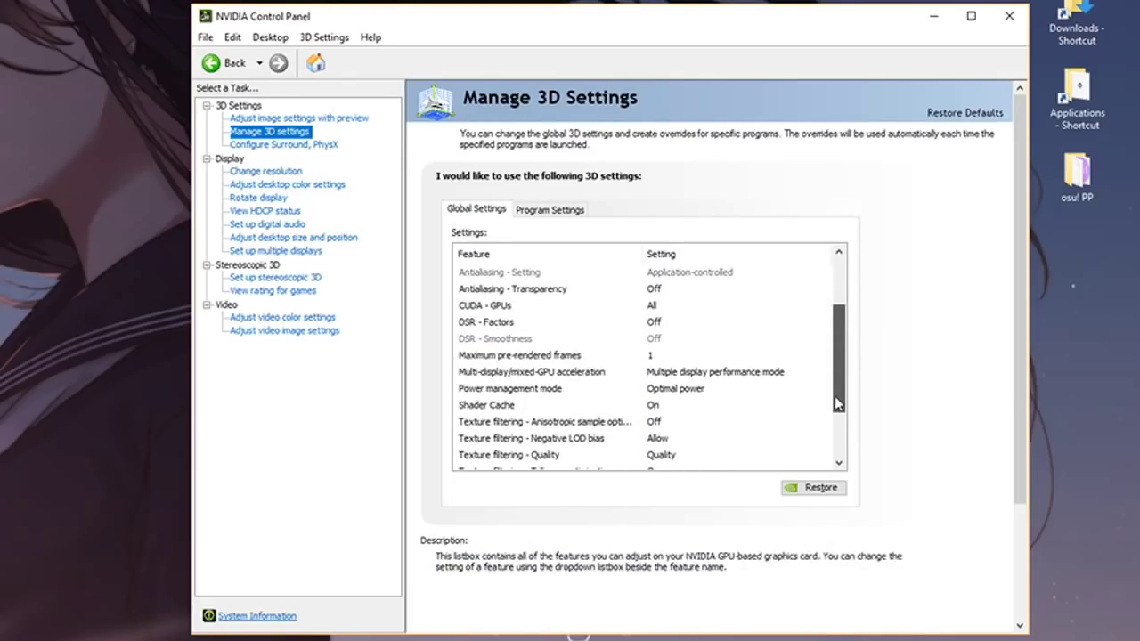
{"action": "left_click", "coordinate": [656, 355]}
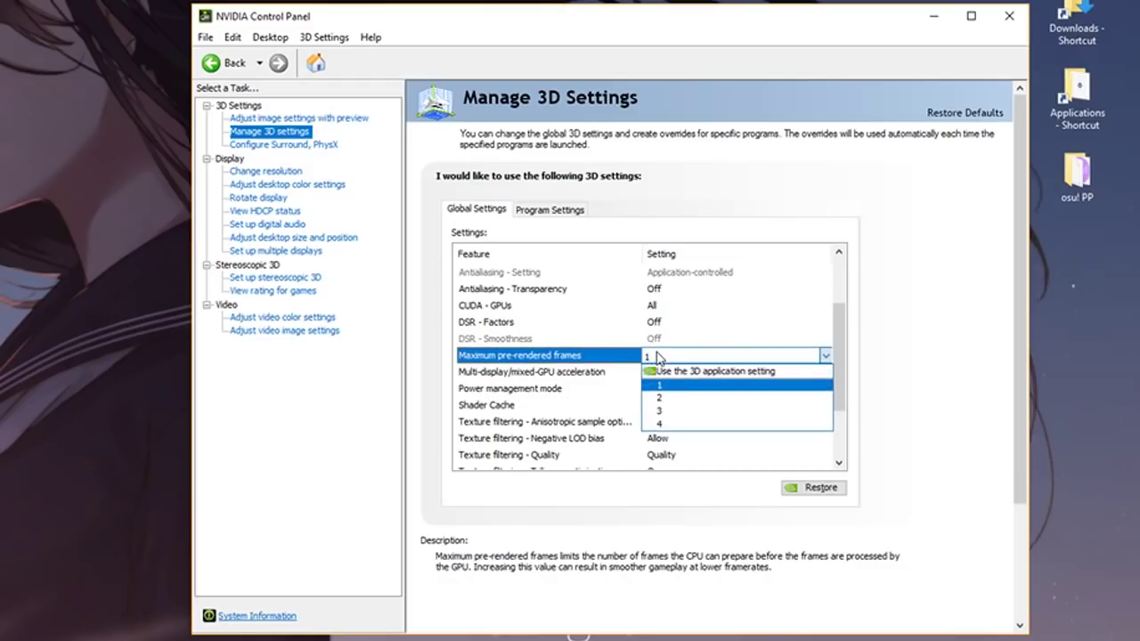
{"action": "left_click", "coordinate": [660, 393]}
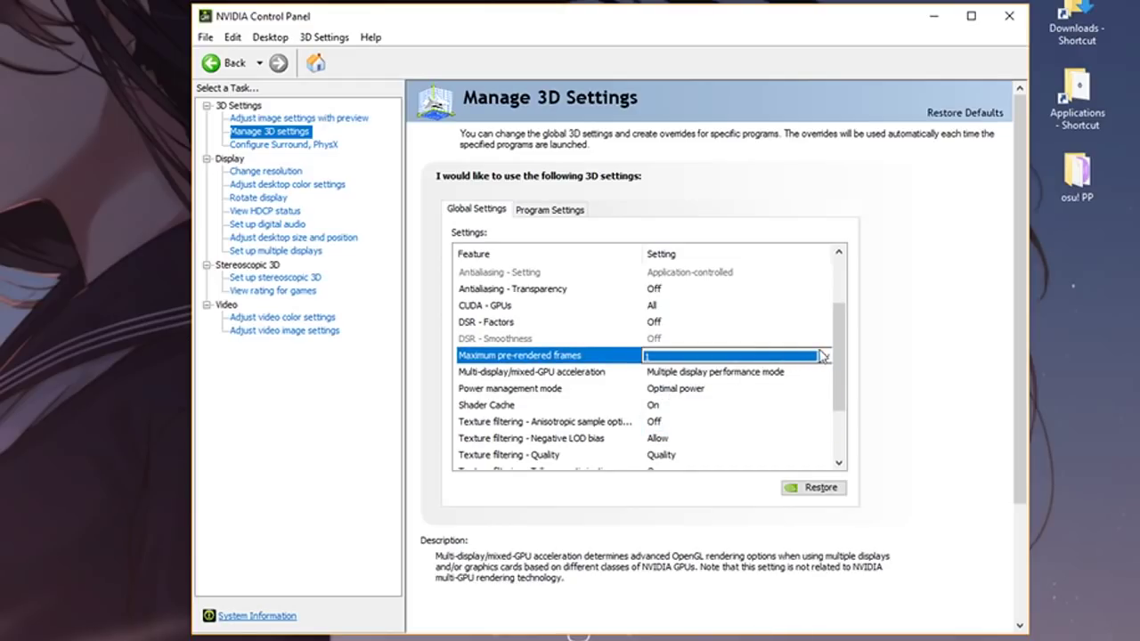
Set Multi-display/mixed-GPU acceleration to Multiple display performance mode and Power management mode to Prefer maximum performance
{"action": "left_click_drag", "start_coordinate": [838, 355], "coordinate": [840, 378]}
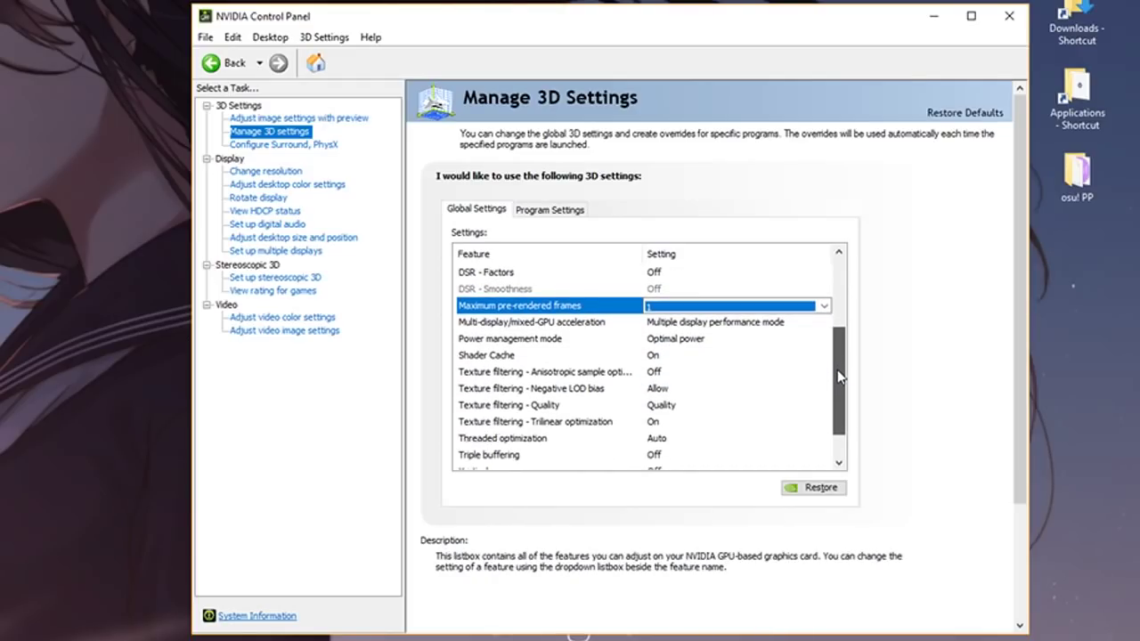
{"action": "left_click", "coordinate": [684, 326]}
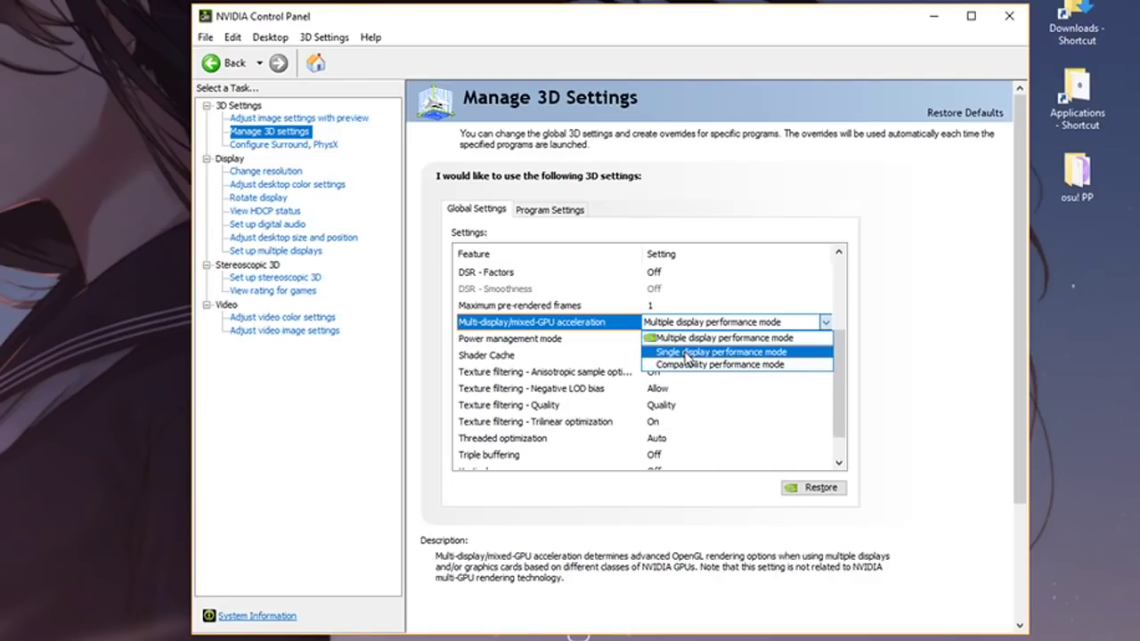
{"action": "left_click", "coordinate": [693, 337]}
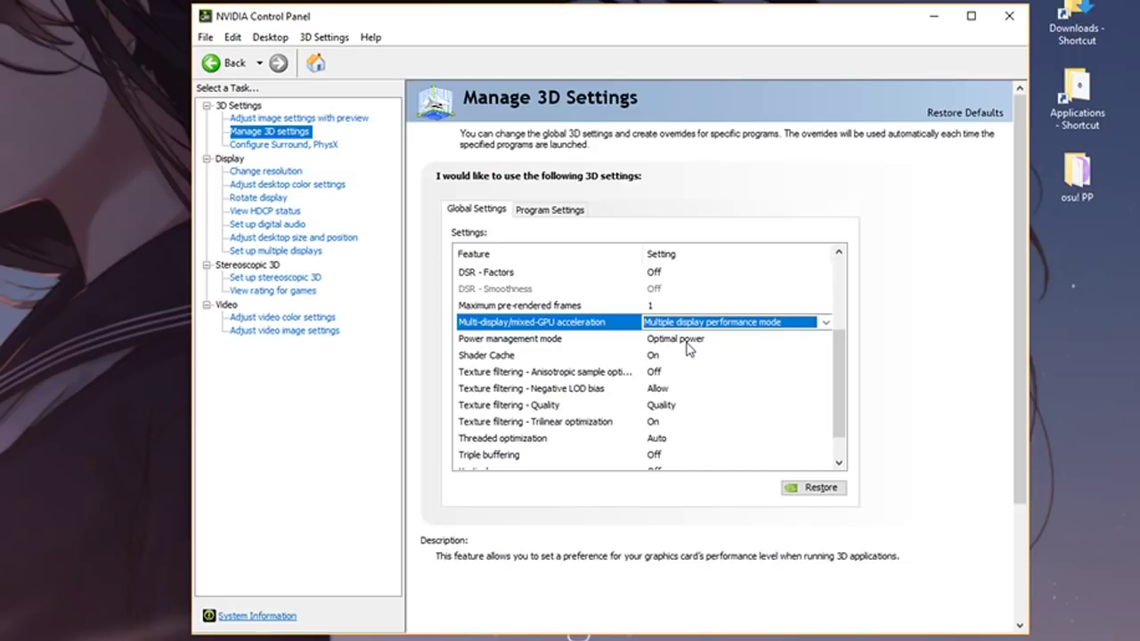
{"action": "left_click", "coordinate": [688, 342]}
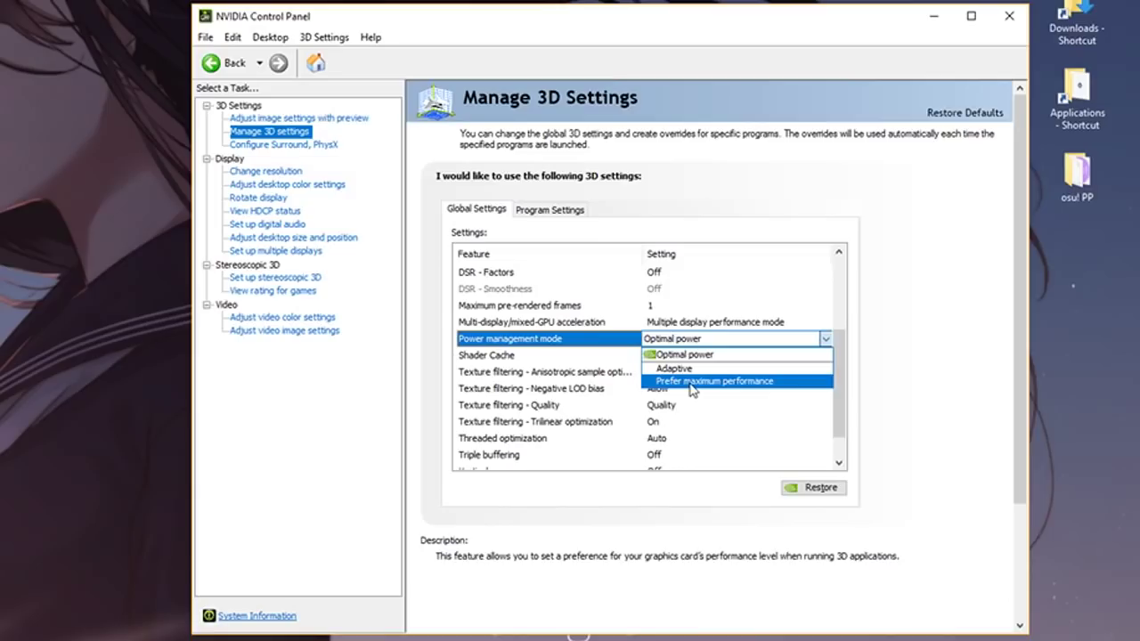
{"action": "left_click", "coordinate": [691, 387]}
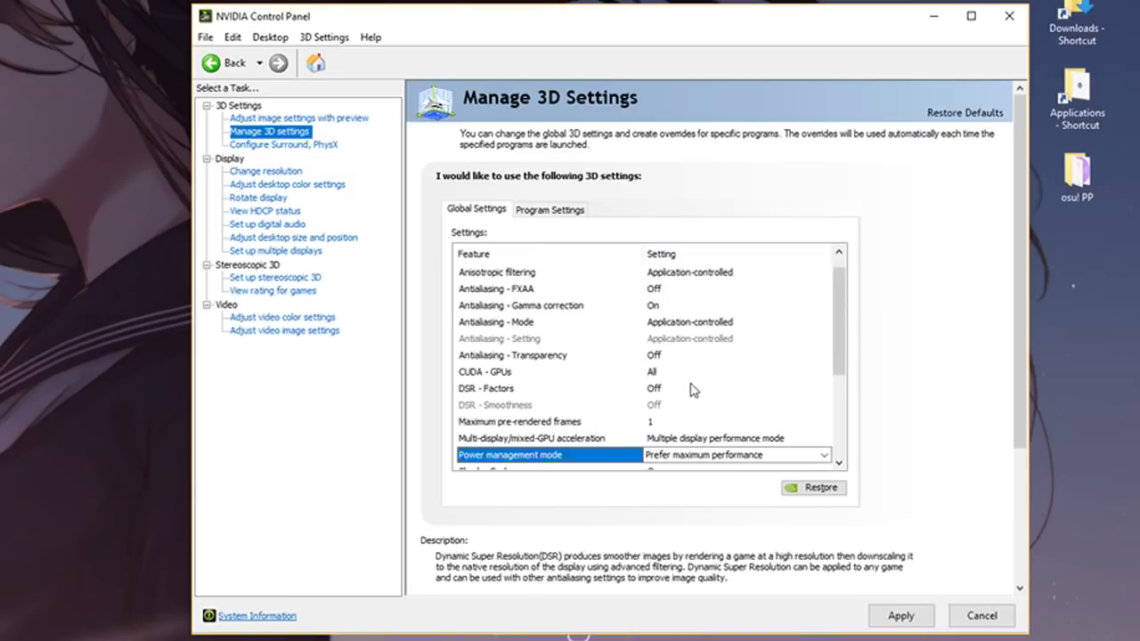
Set both Vertical sync and Triple buffering to Off in the global 3D settings
{"action": "left_click_drag", "start_coordinate": [839, 374], "coordinate": [846, 468]}
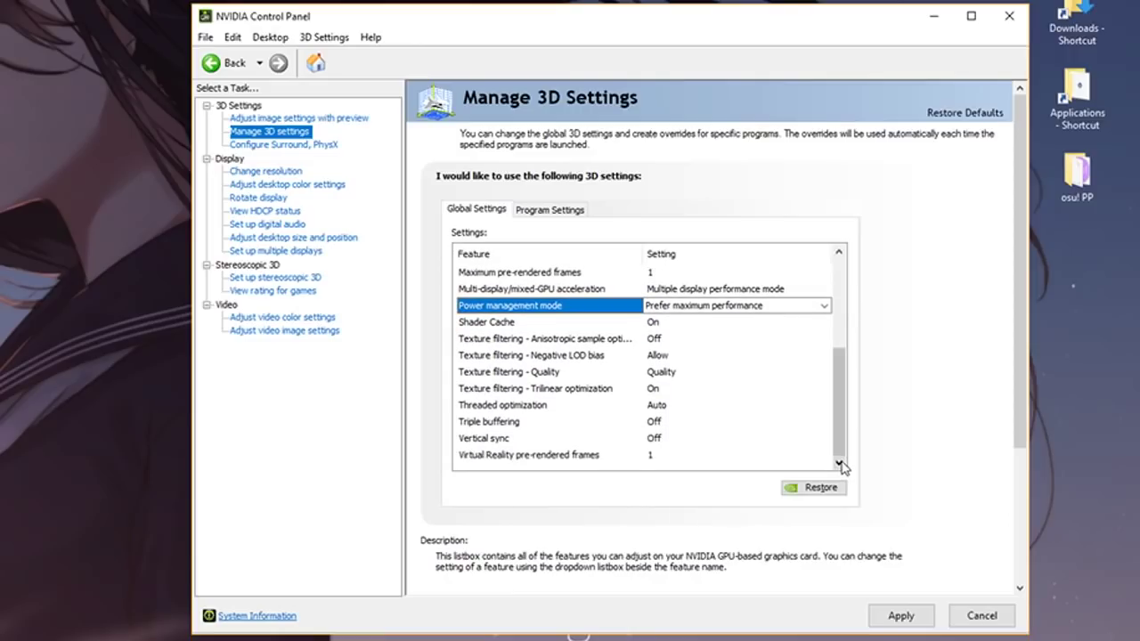
{"action": "left_click", "coordinate": [663, 439]}
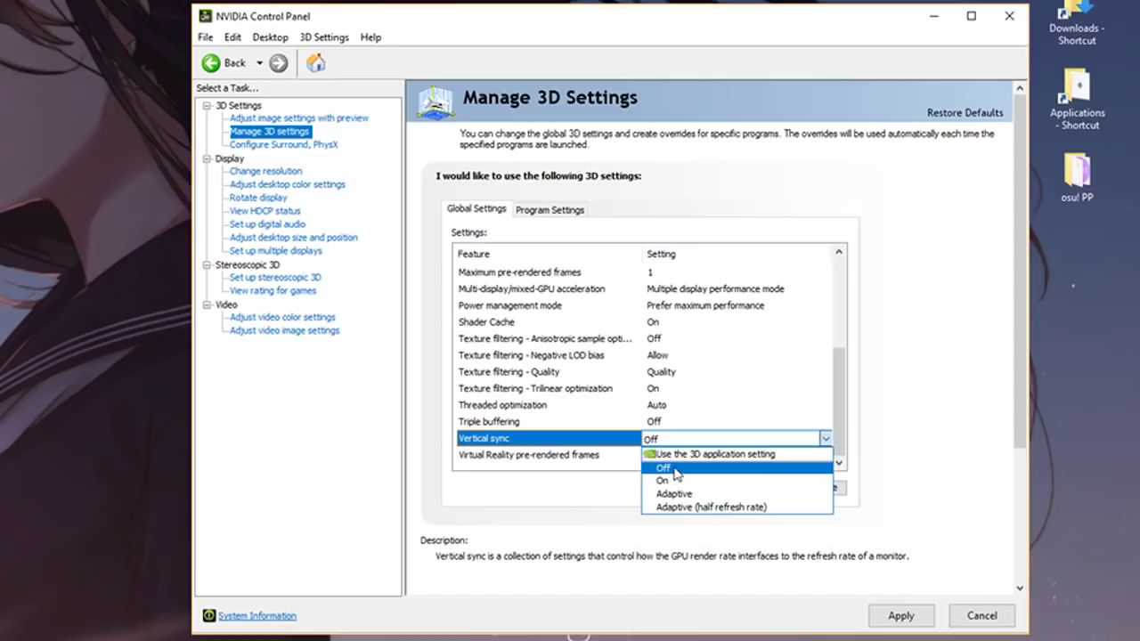
{"action": "left_click", "coordinate": [669, 468]}
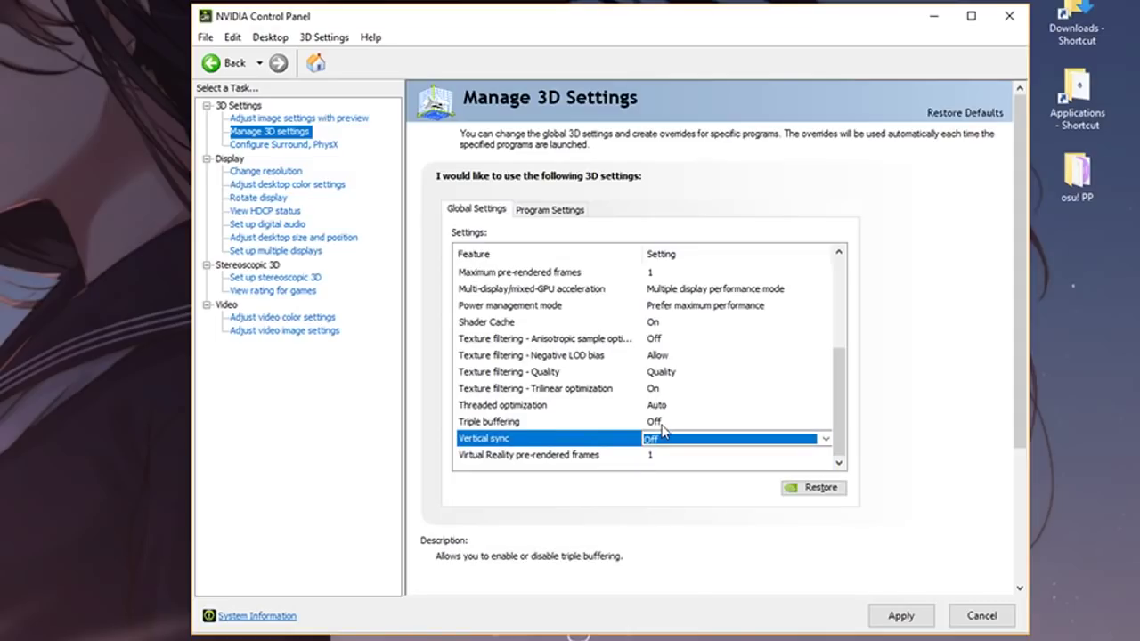
{"action": "left_click", "coordinate": [660, 424]}
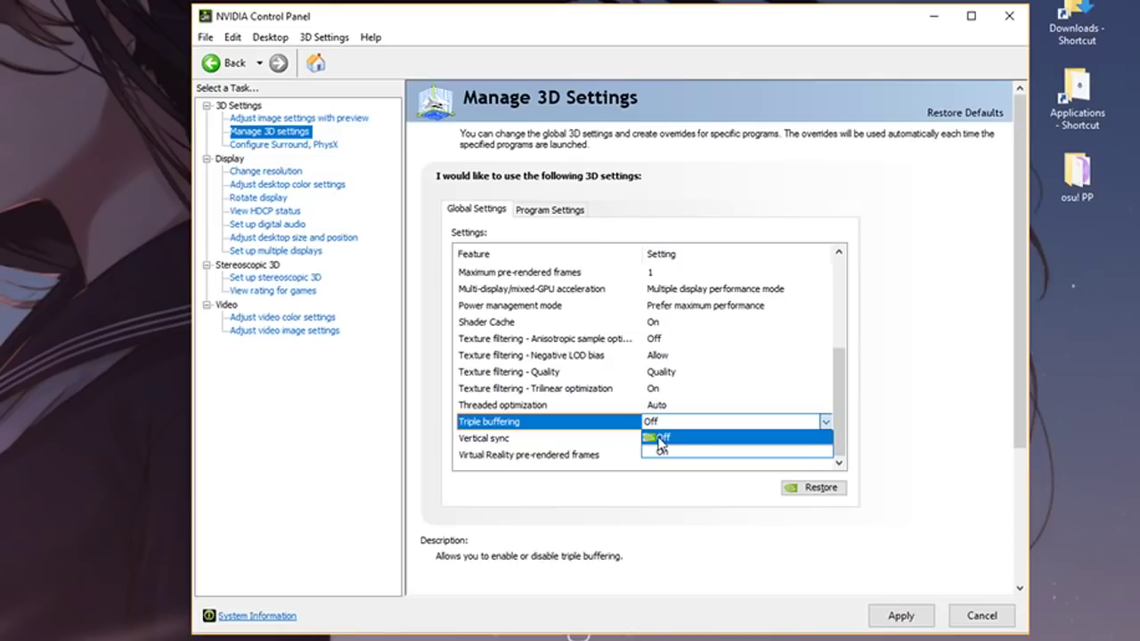
{"action": "left_click", "coordinate": [661, 438]}
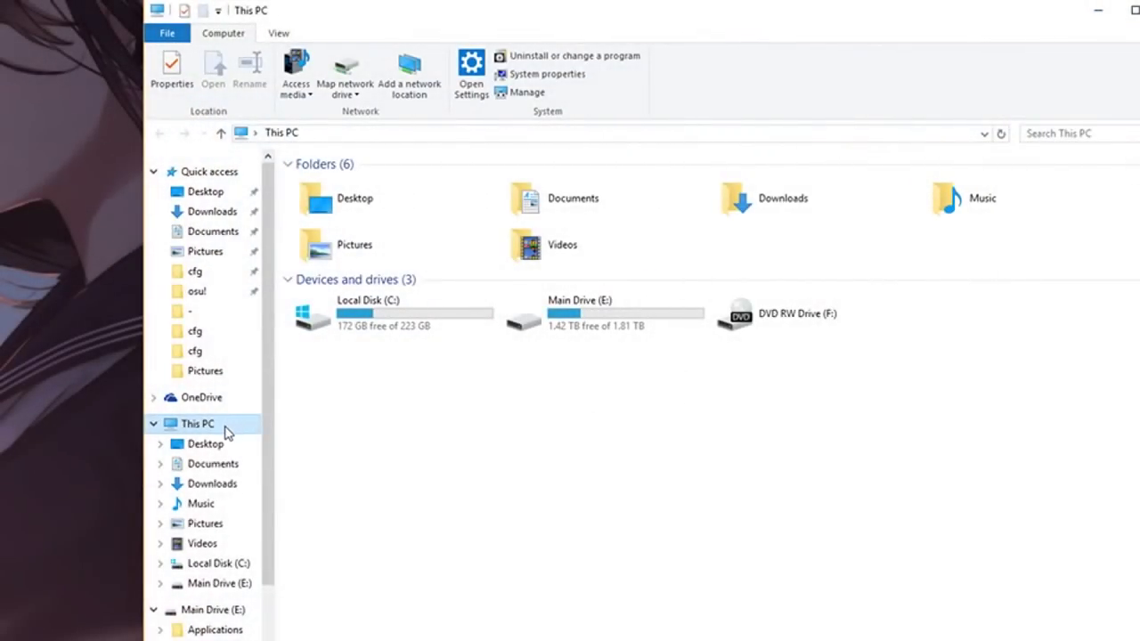
Open the system properties of This PC and go through the advanced system settings to the Performance Options
{"action": "right_click", "coordinate": [227, 432]}
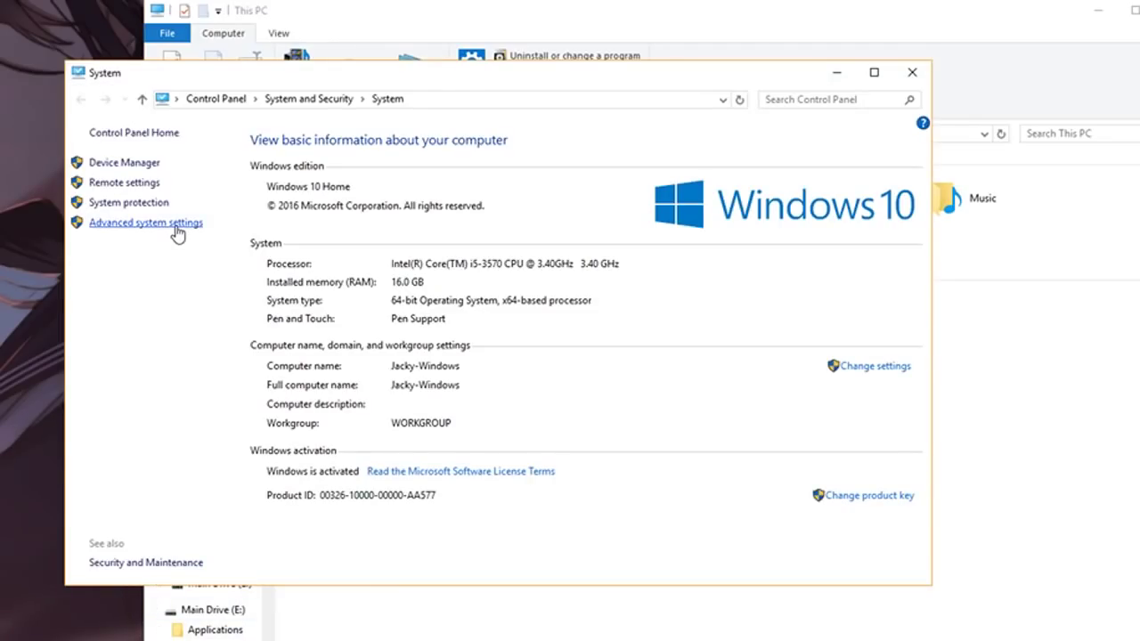
{"action": "left_click_drag", "start_coordinate": [268, 75], "coordinate": [383, 75]}
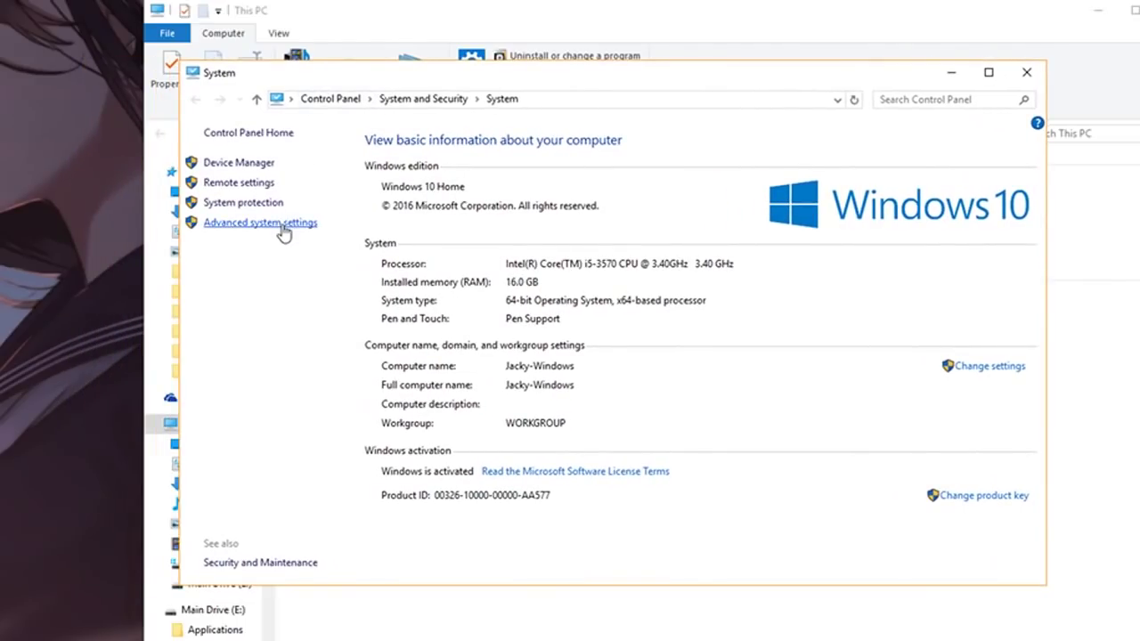
{"action": "left_click", "coordinate": [282, 225]}
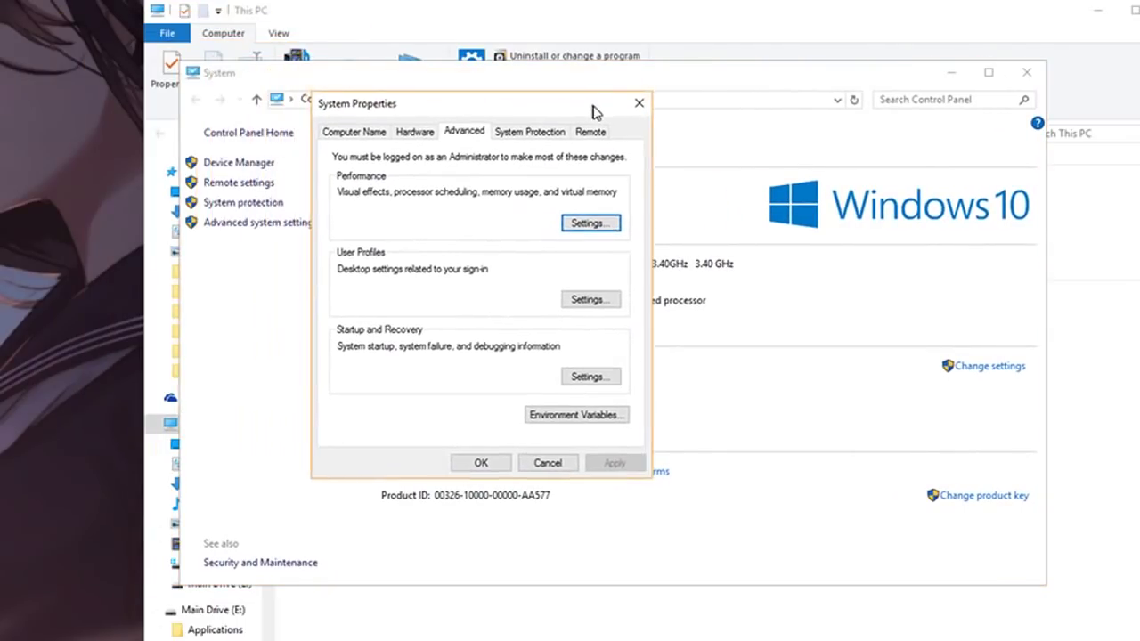
{"action": "left_click_drag", "start_coordinate": [595, 112], "coordinate": [598, 112]}
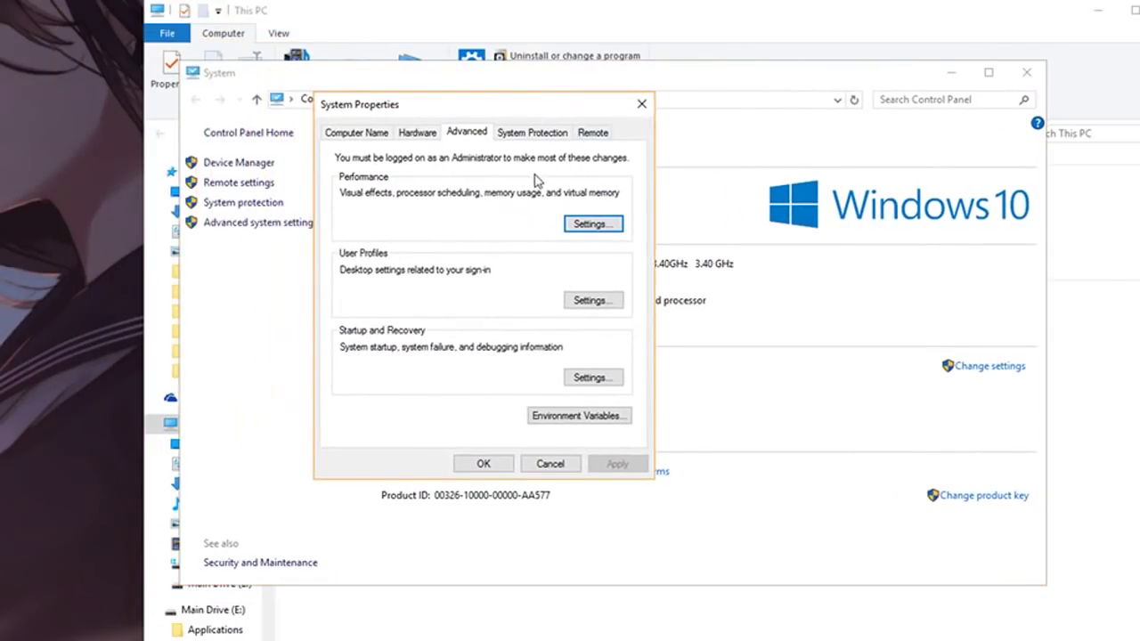
{"action": "left_click", "coordinate": [591, 226]}
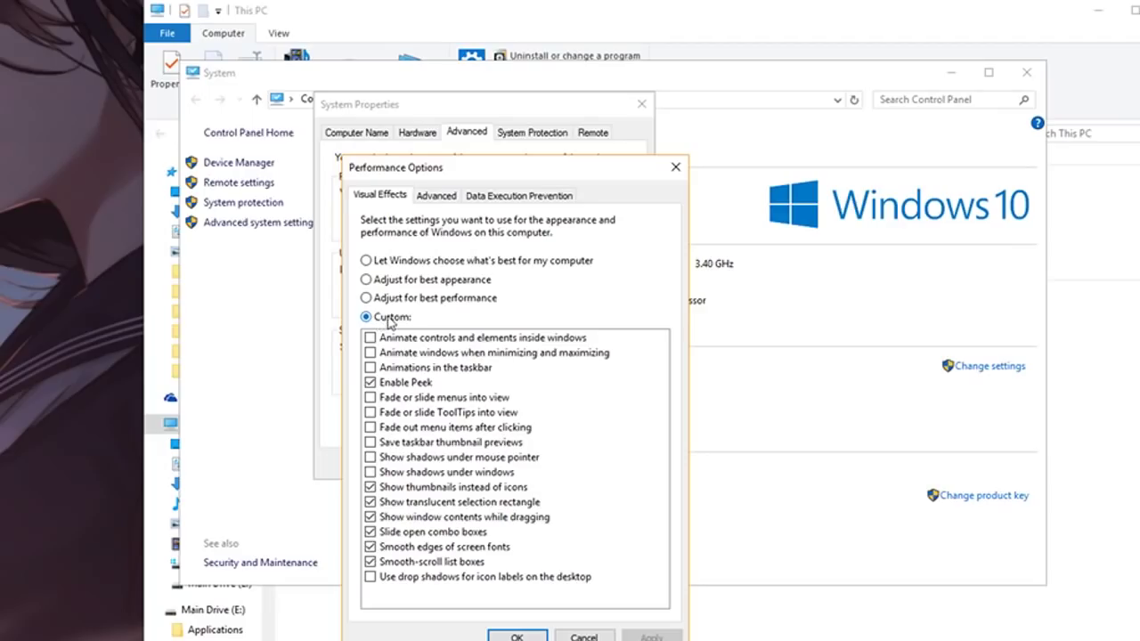
Keep the visual effects on Custom with control and window animations disabled, and apply the settings
{"action": "left_click", "coordinate": [382, 338]}
{"action": "left_click", "coordinate": [369, 353]}
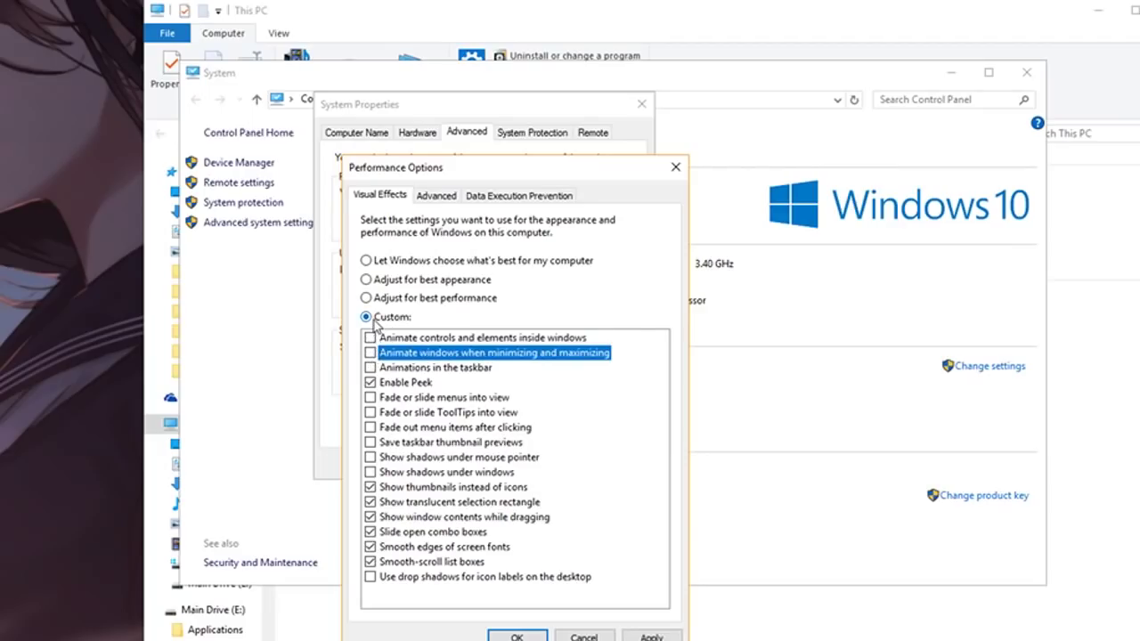
{"action": "left_click", "coordinate": [366, 317]}
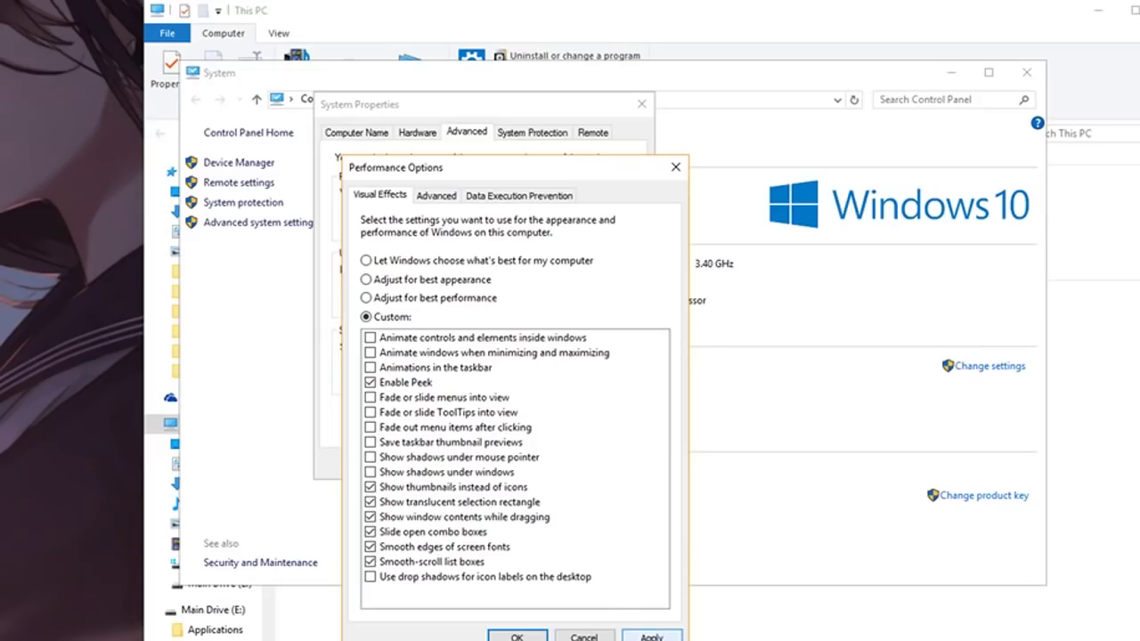
{"action": "left_click", "coordinate": [651, 636]}
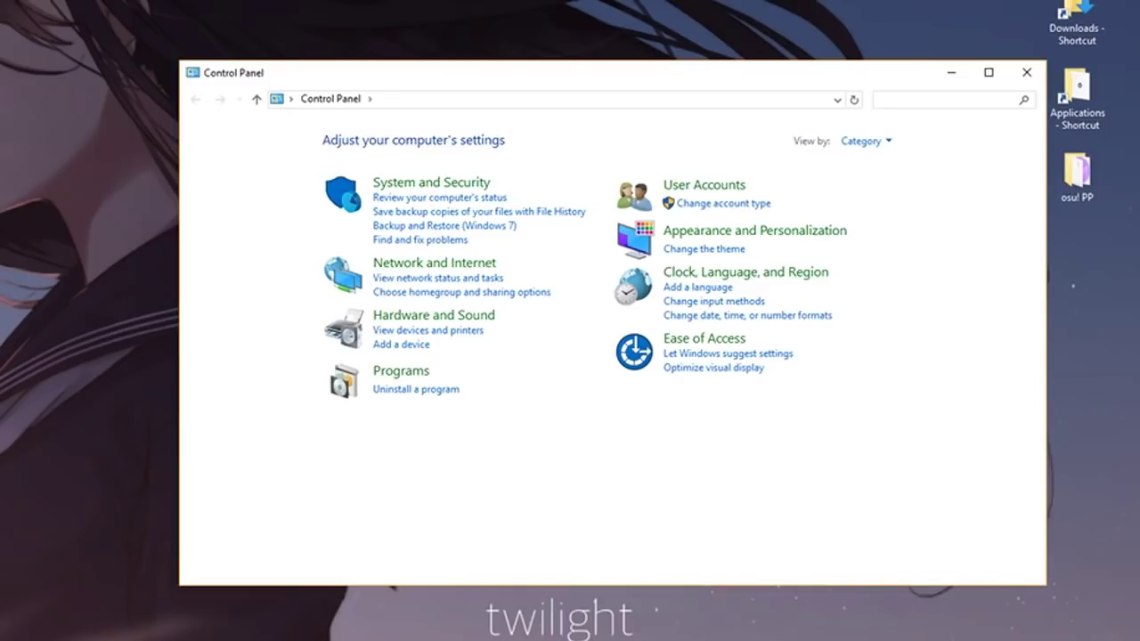
Search the Control Panel for "mouse", open the mouse settings and move the Mouse Properties dialog over the search results
{"action": "left_click_drag", "start_coordinate": [648, 80], "coordinate": [648, 90]}
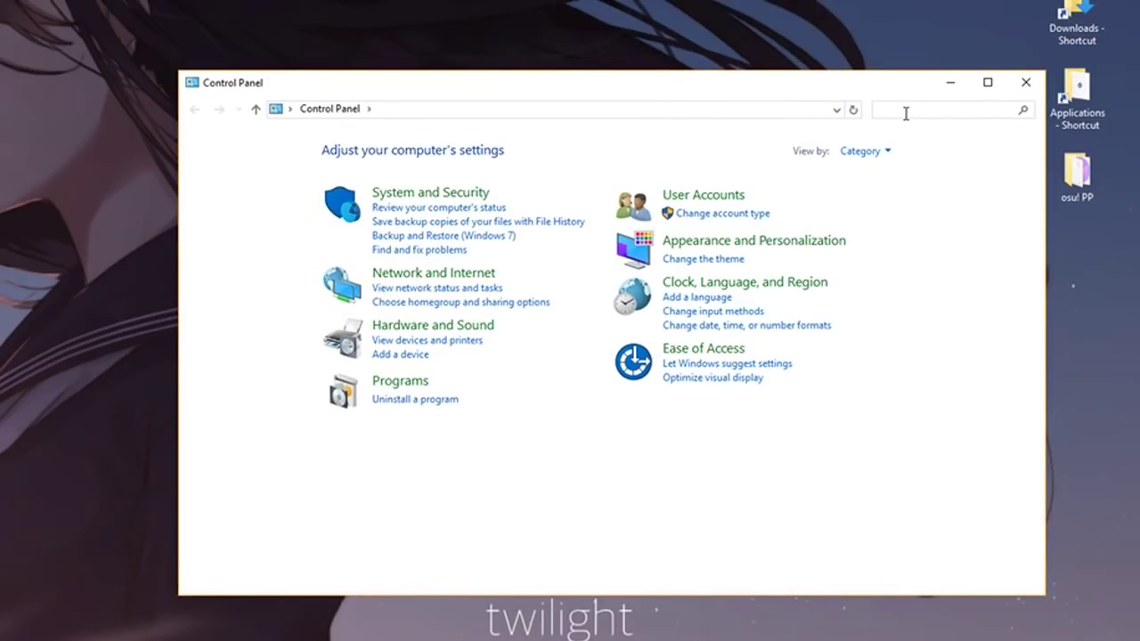
{"action": "type", "text": "mouse"}
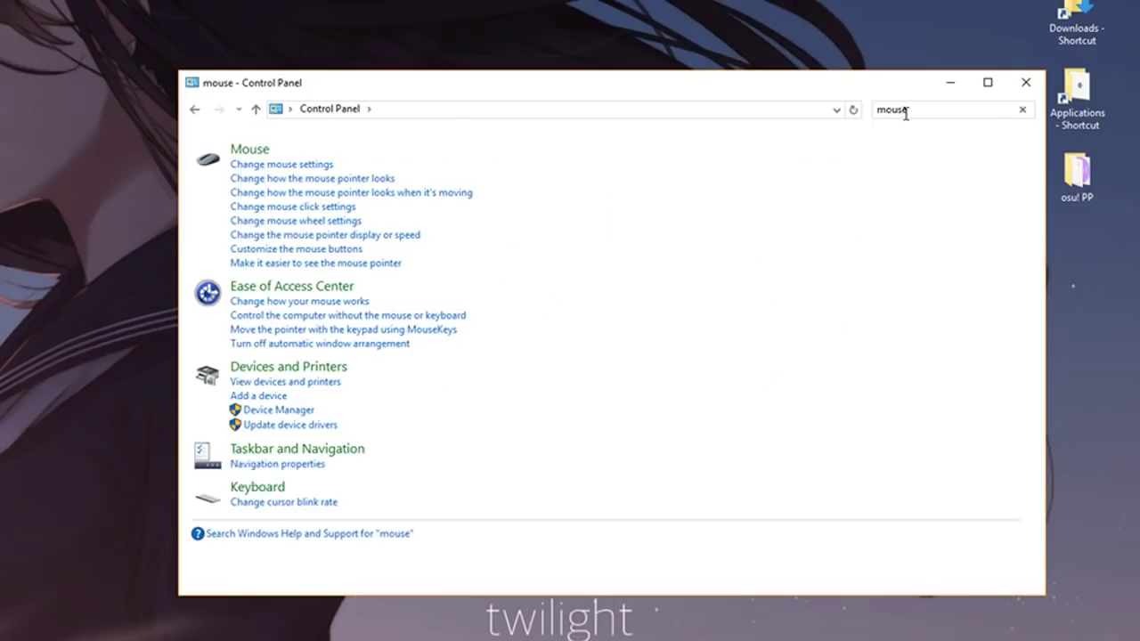
{"action": "left_click", "coordinate": [283, 166]}
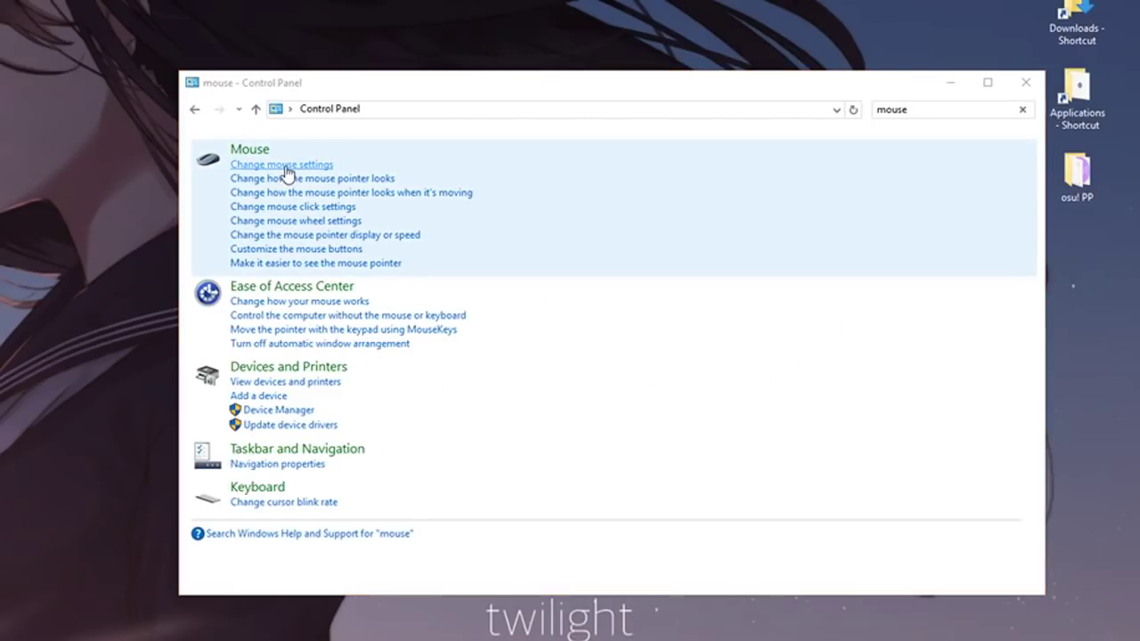
{"action": "left_click_drag", "start_coordinate": [56, 17], "coordinate": [552, 135]}
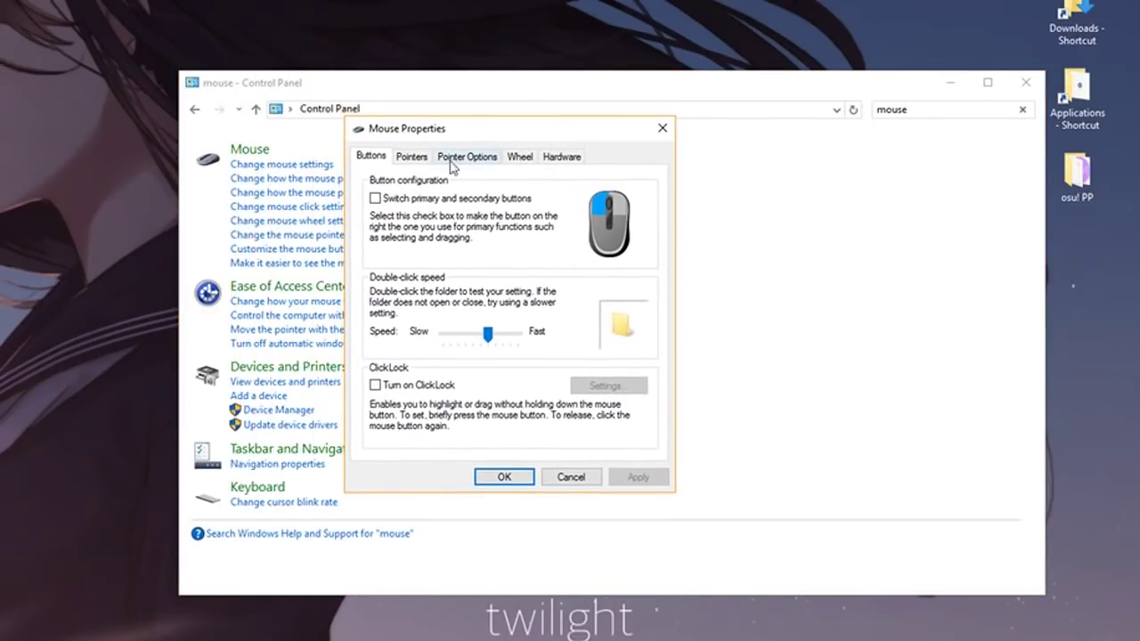
Go to the pointer options and toggle Enhance pointer precision, finishing with it disabled
{"action": "left_click", "coordinate": [411, 158]}
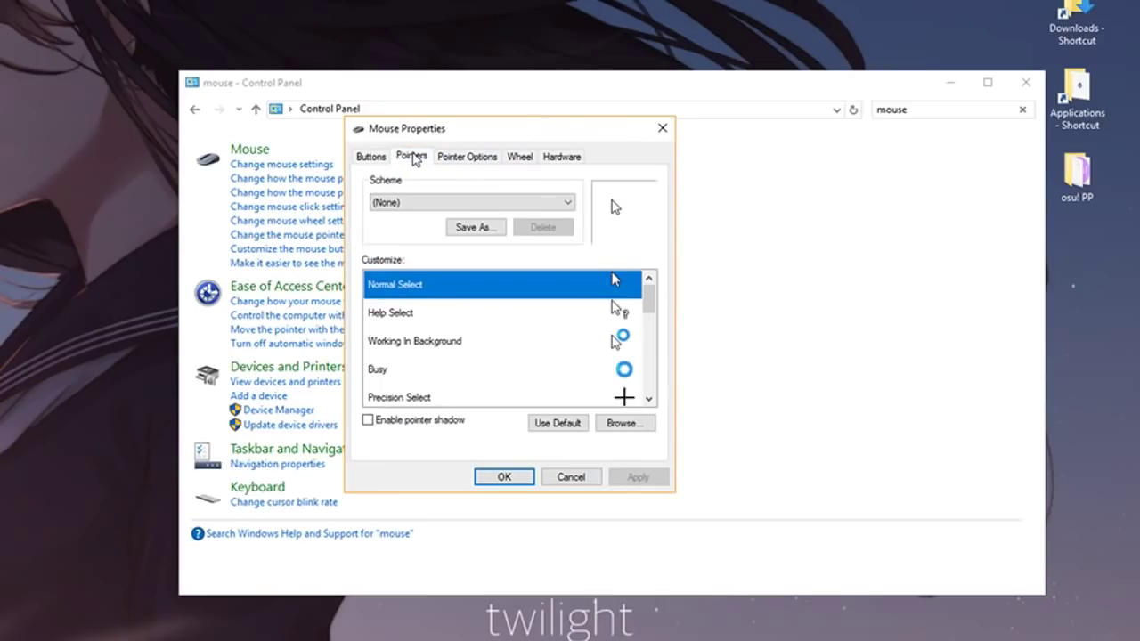
{"action": "left_click", "coordinate": [456, 160]}
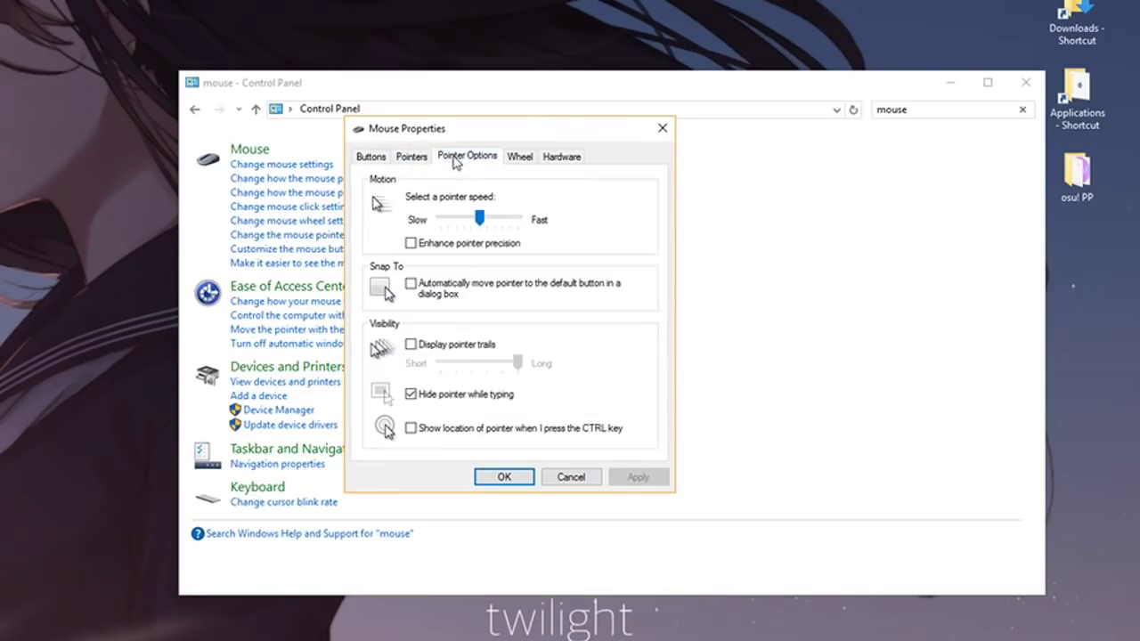
{"action": "left_click", "coordinate": [447, 245]}
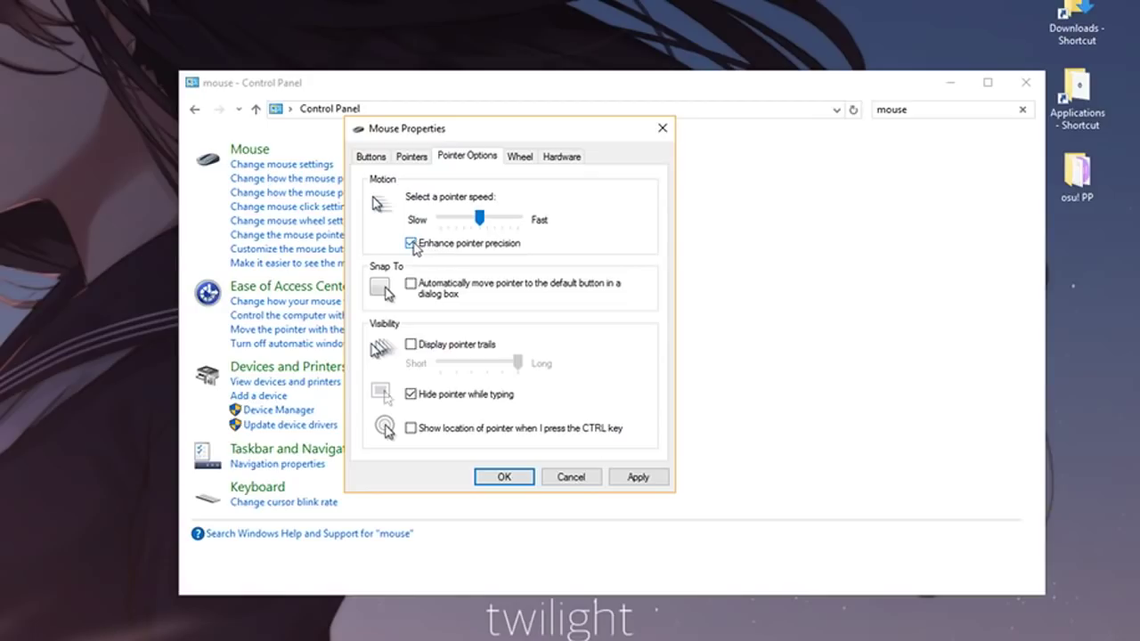
{"action": "left_click", "coordinate": [413, 245]}
Check the mouse hardware and wheel settings, return to the pointer options, apply them and close Mouse Properties
{"action": "left_click", "coordinate": [558, 157]}
{"action": "left_click", "coordinate": [522, 157]}
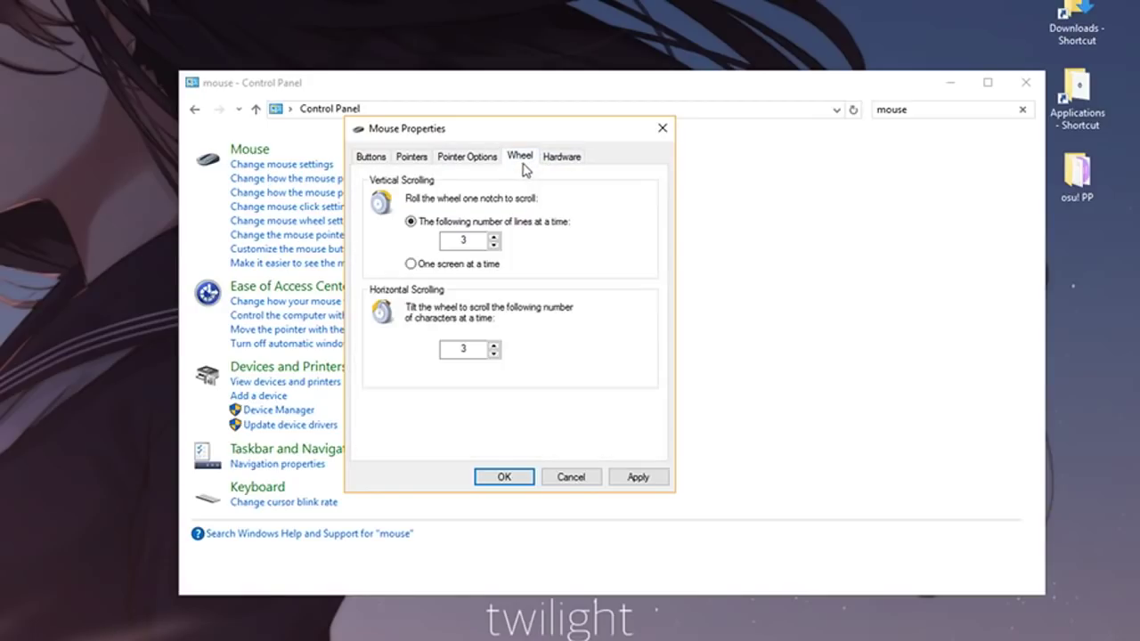
{"action": "left_click", "coordinate": [472, 156]}
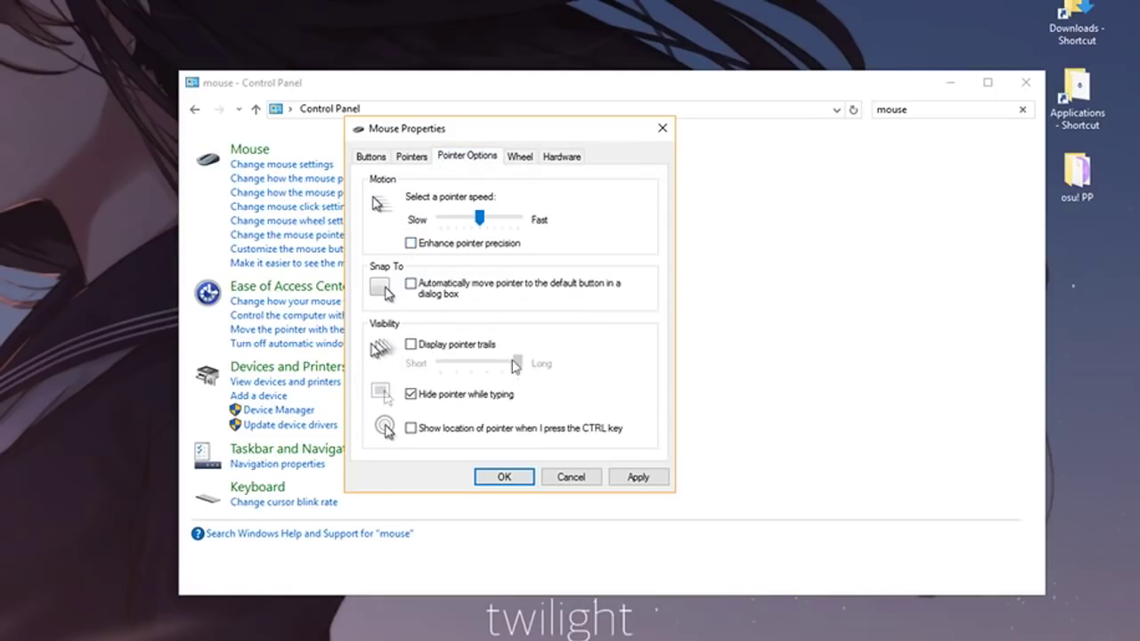
{"action": "left_click", "coordinate": [639, 478]}
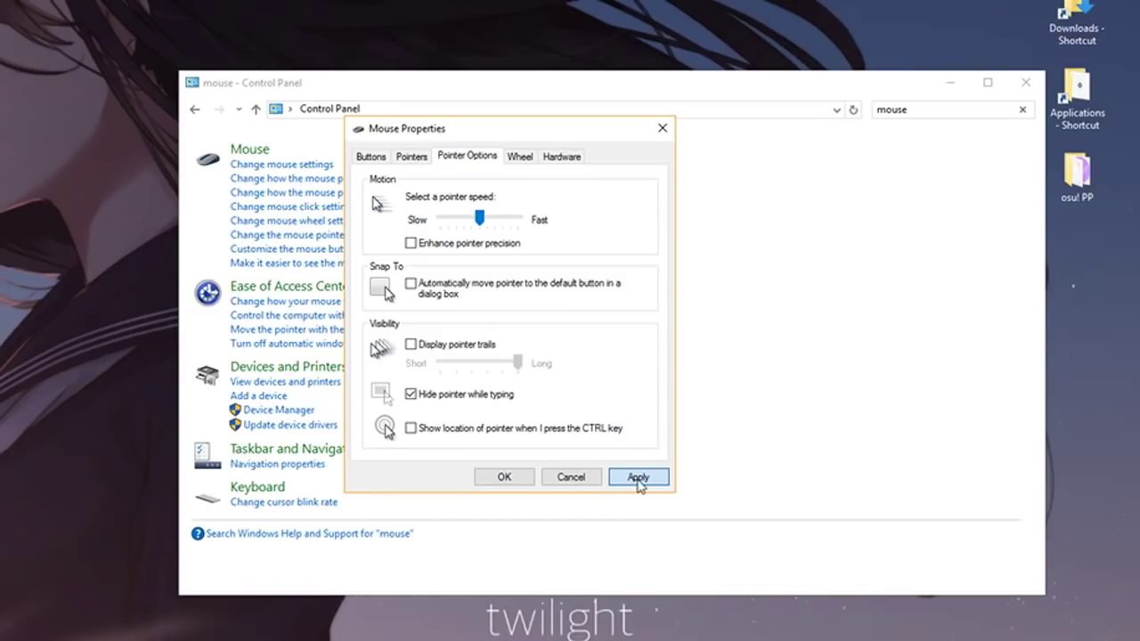
{"action": "left_click", "coordinate": [516, 478]}
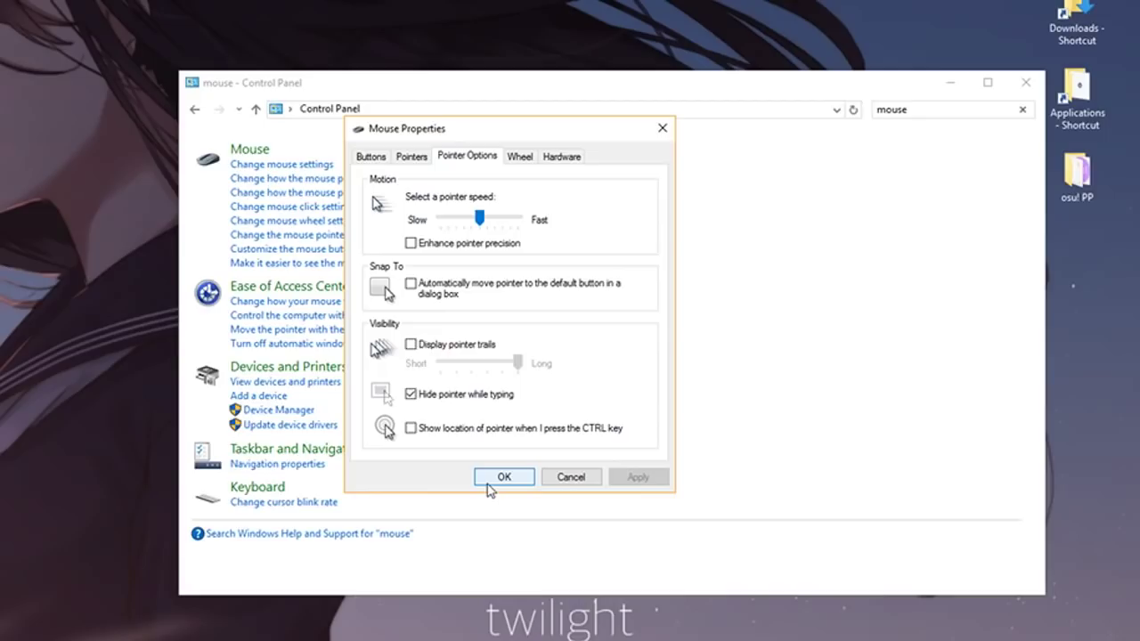
{"action": "left_click", "coordinate": [487, 481]}
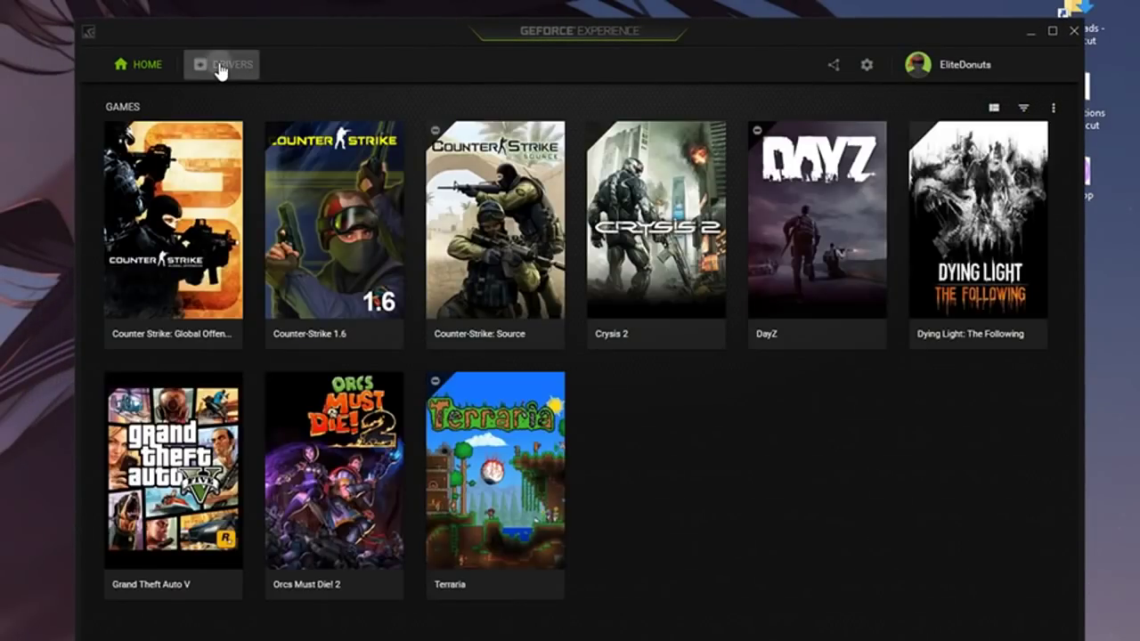
Switch to GeForce Experience and view the graphics driver status
{"action": "left_click", "coordinate": [220, 69]}
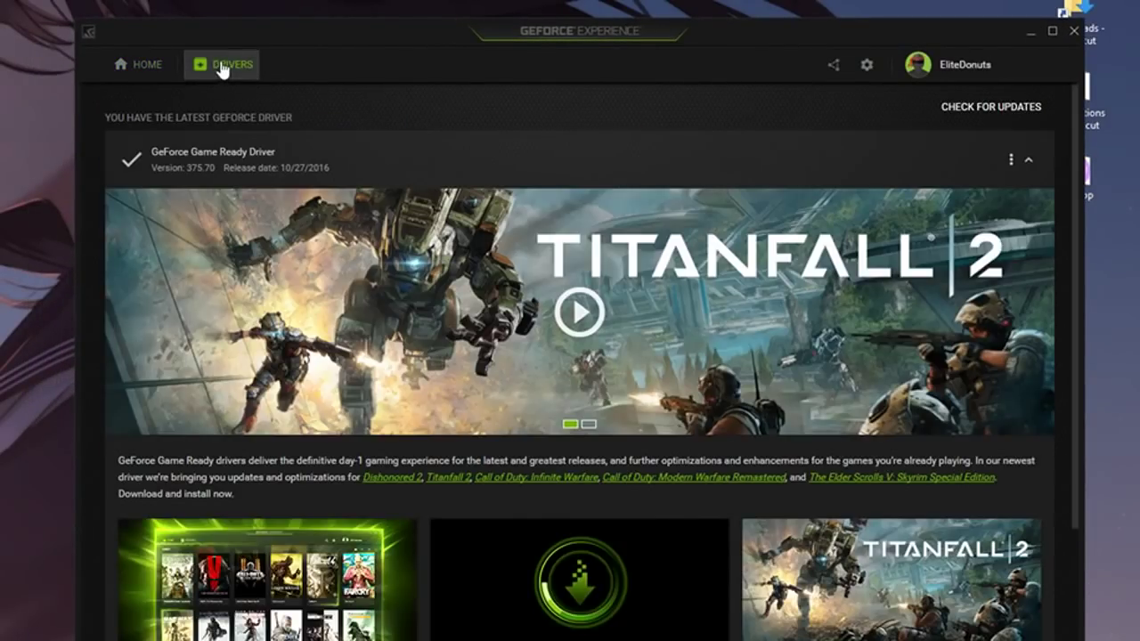
Collapse and expand the GeForce Game Ready Driver details and view the driver's additional options
{"action": "left_click", "coordinate": [303, 166]}
{"action": "left_click", "coordinate": [303, 166]}
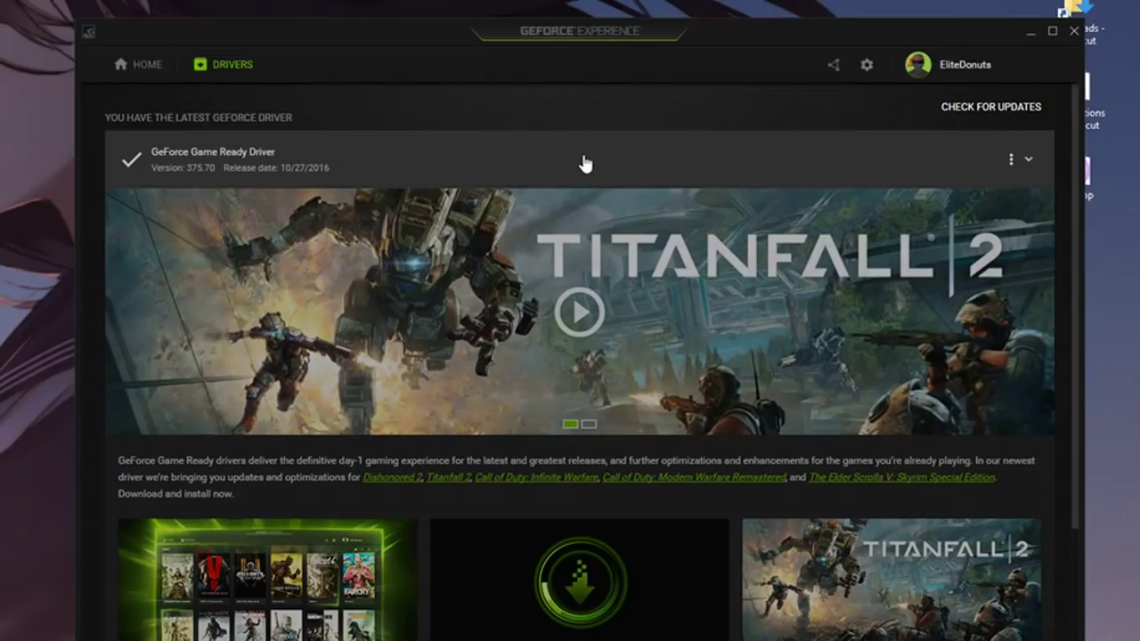
{"action": "left_click", "coordinate": [584, 164]}
{"action": "left_click", "coordinate": [584, 164]}
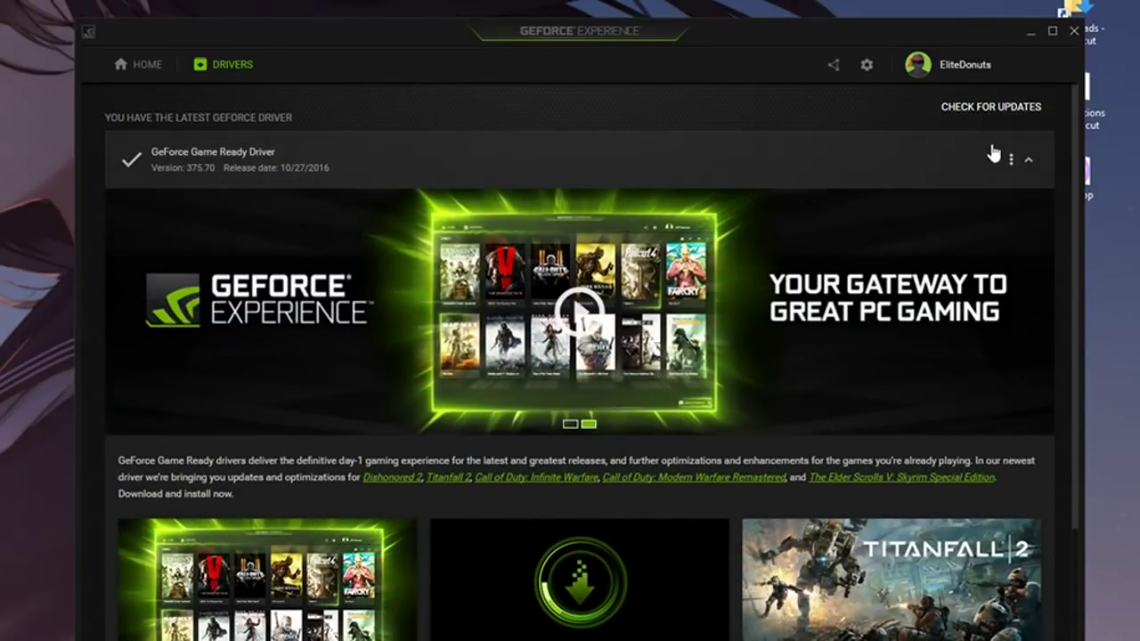
{"action": "left_click", "coordinate": [1011, 163]}
{"action": "left_click", "coordinate": [1022, 164]}
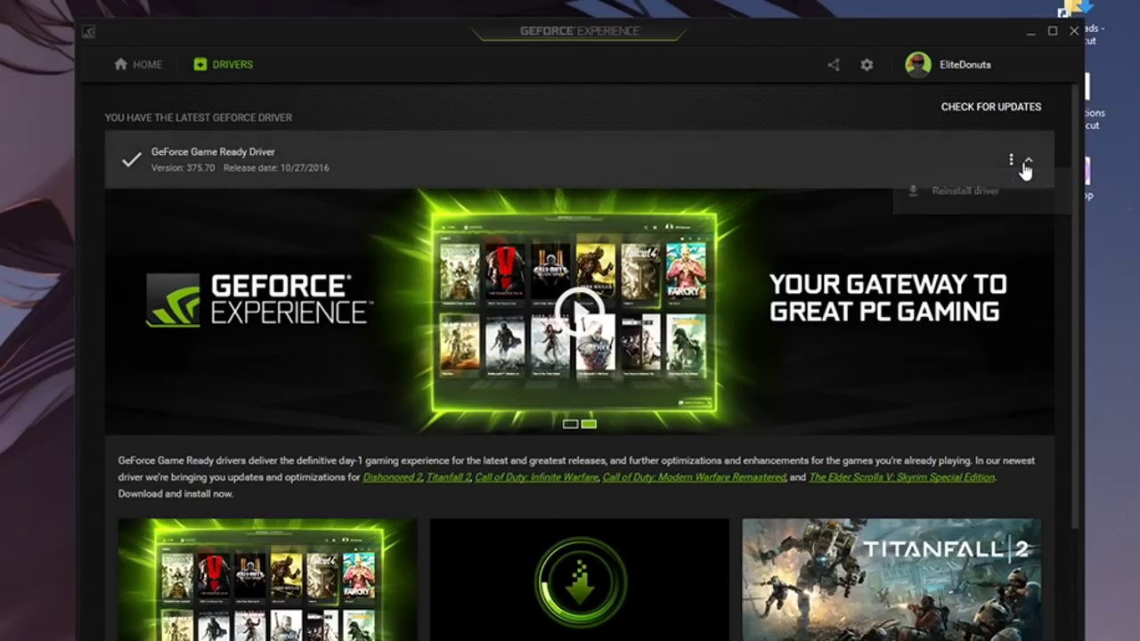
{"action": "left_click", "coordinate": [1026, 167]}
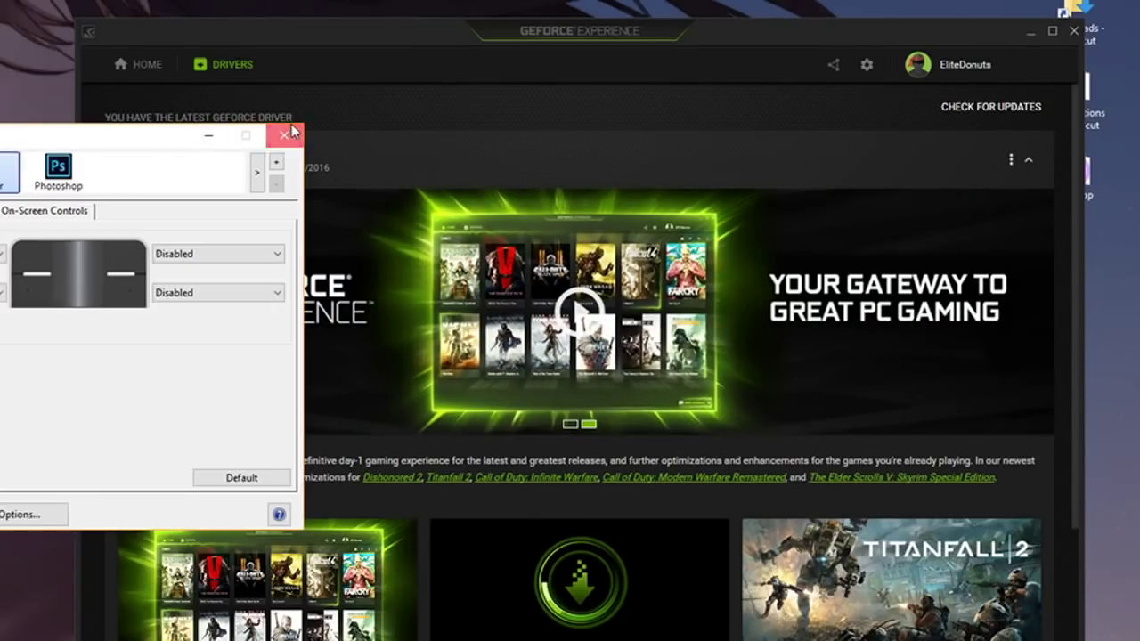
Close the tablet properties, check the driver updates in Wacom Desktop Center, and close it along with GeForce Experience
{"action": "left_click", "coordinate": [289, 133]}
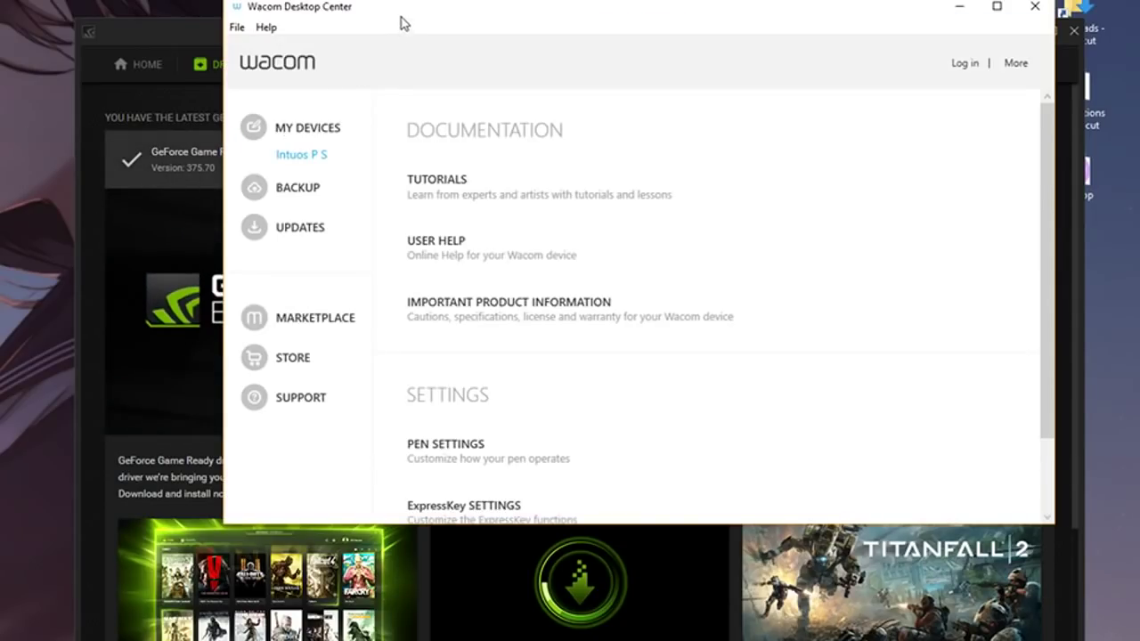
{"action": "left_click_drag", "start_coordinate": [400, 23], "coordinate": [400, 69]}
{"action": "left_click", "coordinate": [300, 278]}
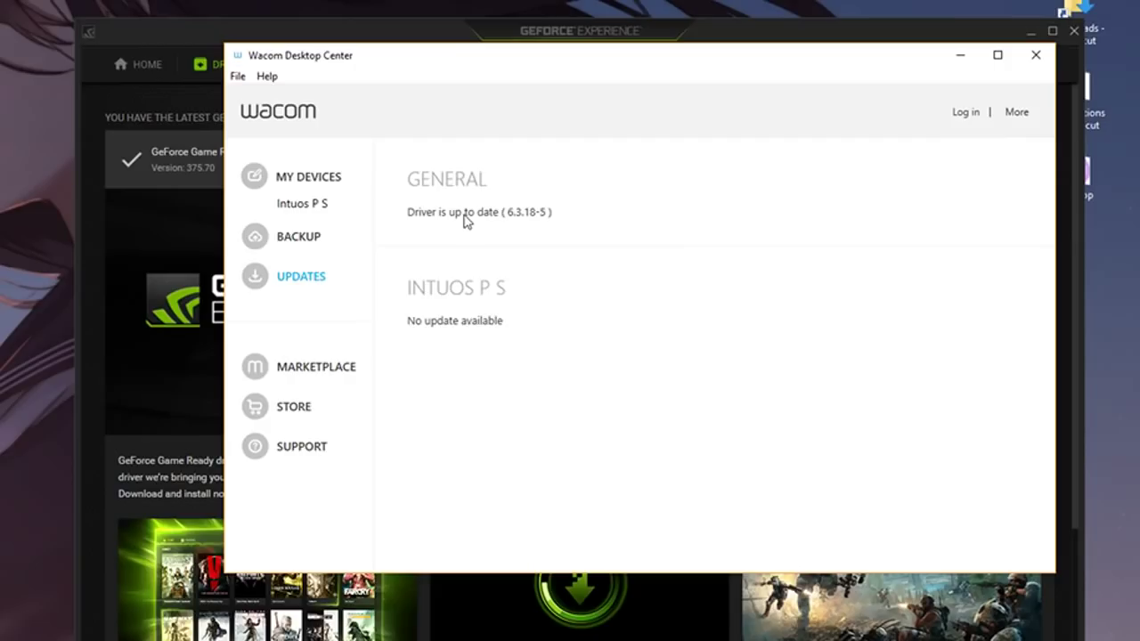
{"action": "left_click_drag", "start_coordinate": [562, 79], "coordinate": [548, 107]}
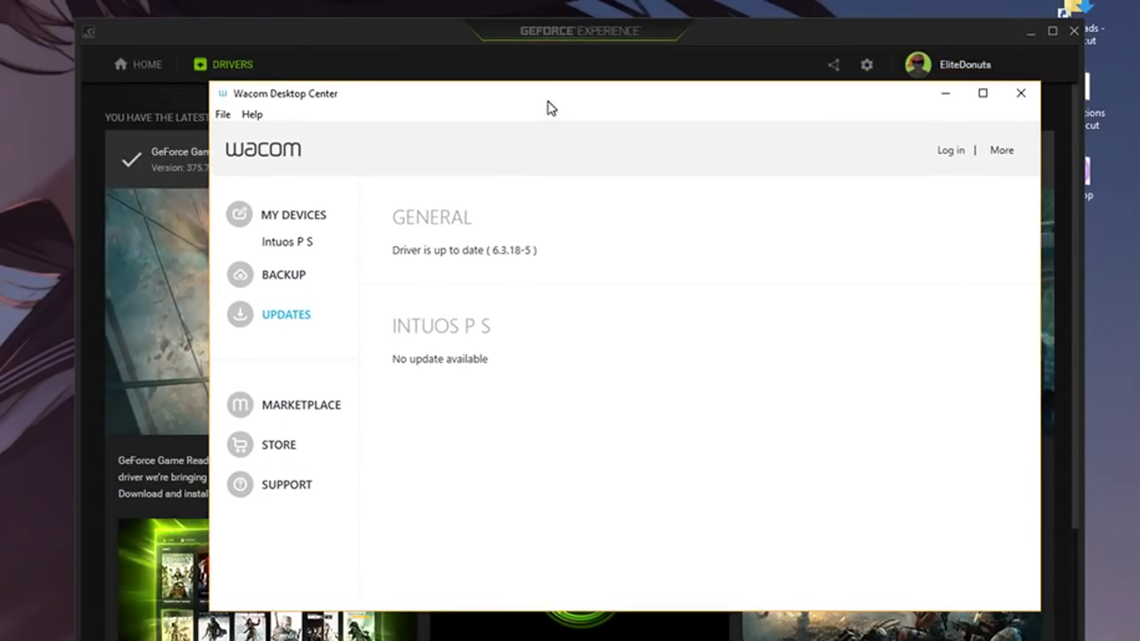
{"action": "left_click", "coordinate": [1021, 94]}
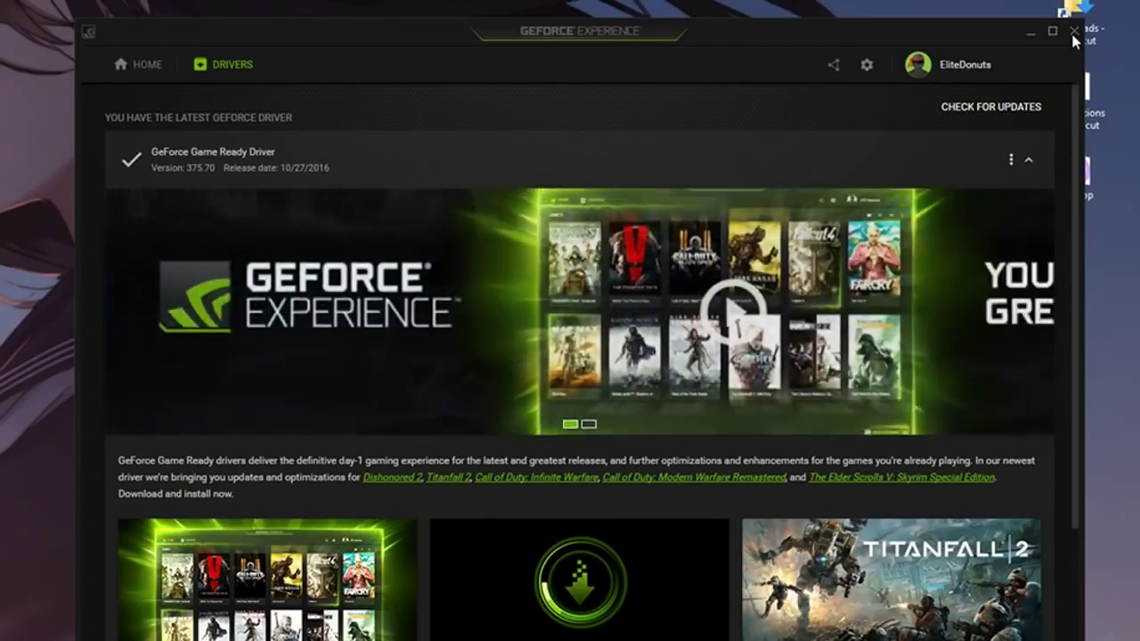
{"action": "left_click", "coordinate": [1073, 31]}
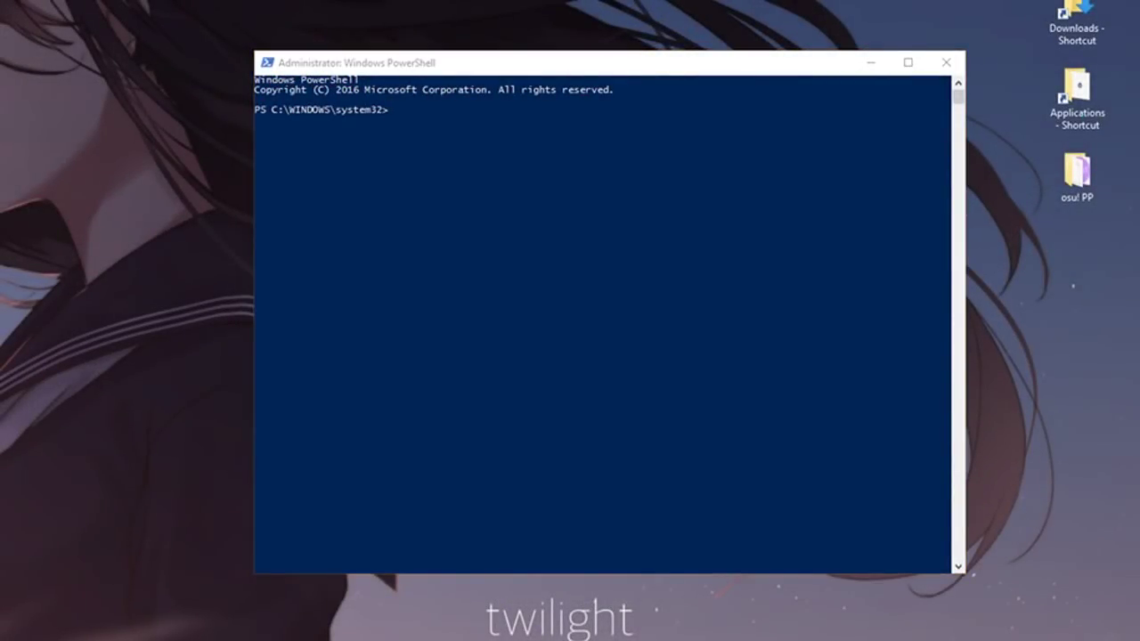
Switch to the administrator PowerShell window and run Get-AppxPackage *xbox* | Remove-AppxPackage to remove the Xbox packages
{"action": "left_click", "coordinate": [399, 272]}
{"action": "right_click", "coordinate": [395, 274]}
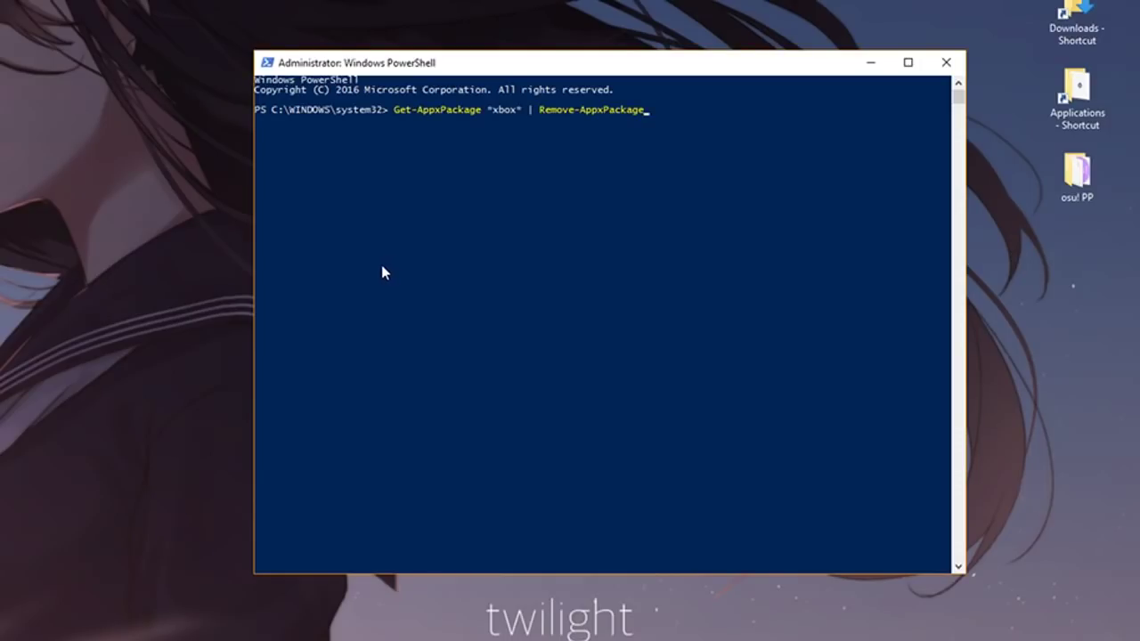
{"action": "key", "text": "Return"}
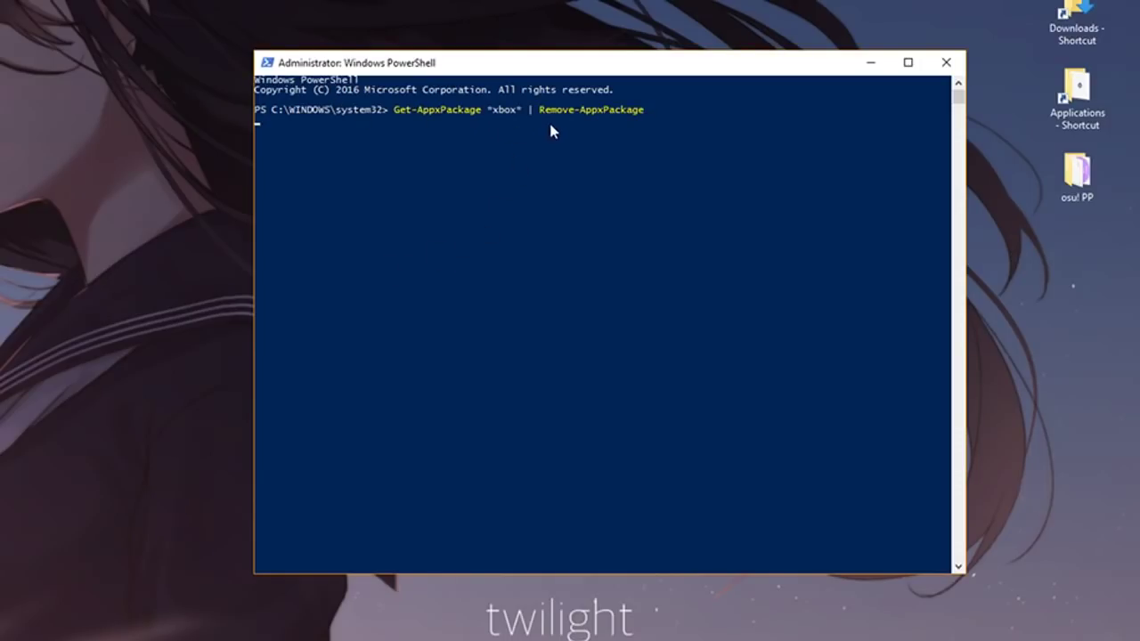